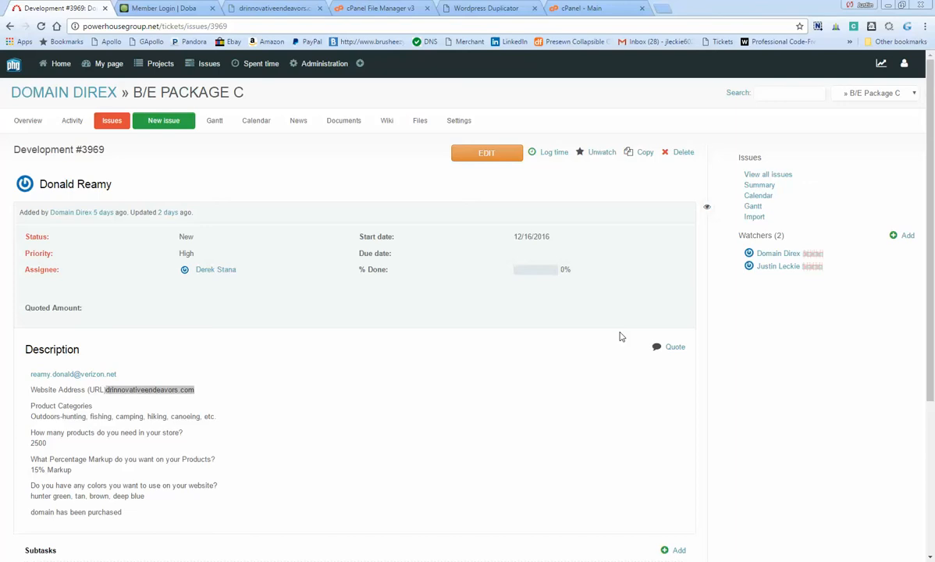
Review the ticket's package, contact e-mail, website address, product categories, product quantity and markup percentage.
drag(142, 92, 244, 92)
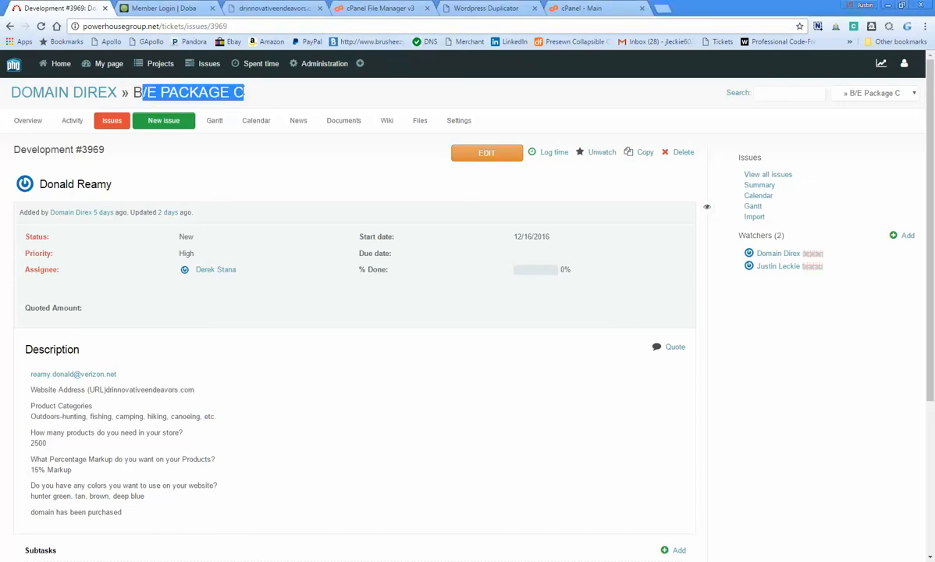
click(265, 103)
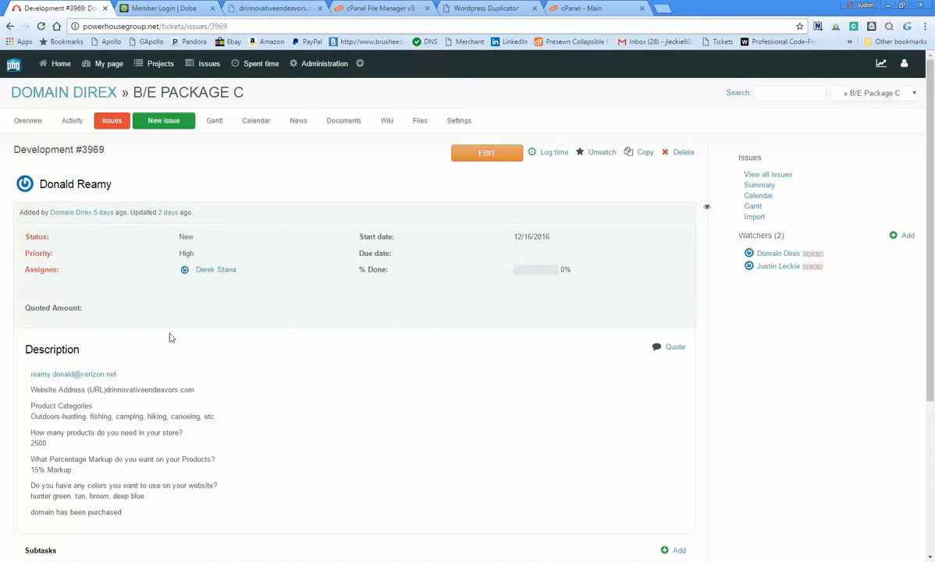
scroll(170, 335, down, 3)
drag(21, 152, 148, 150)
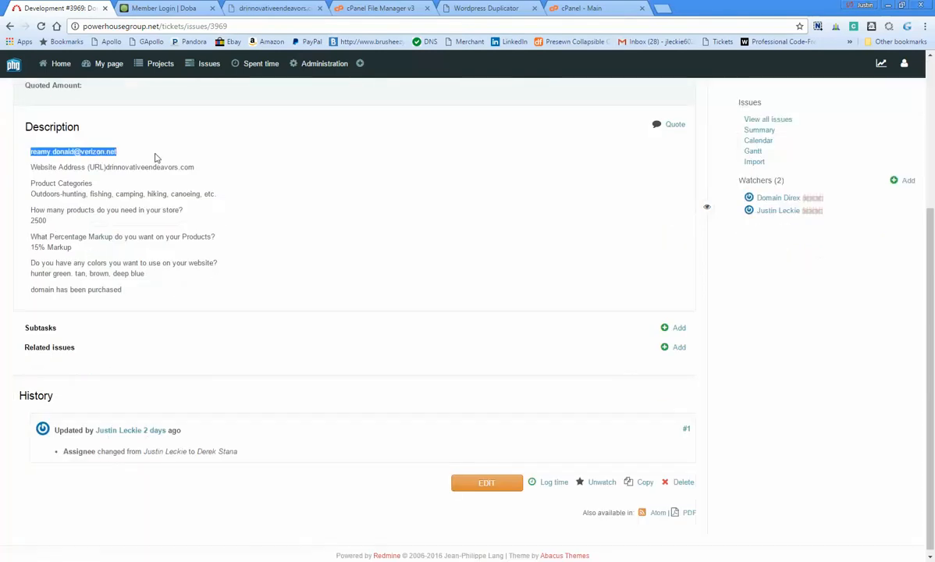
click(137, 153)
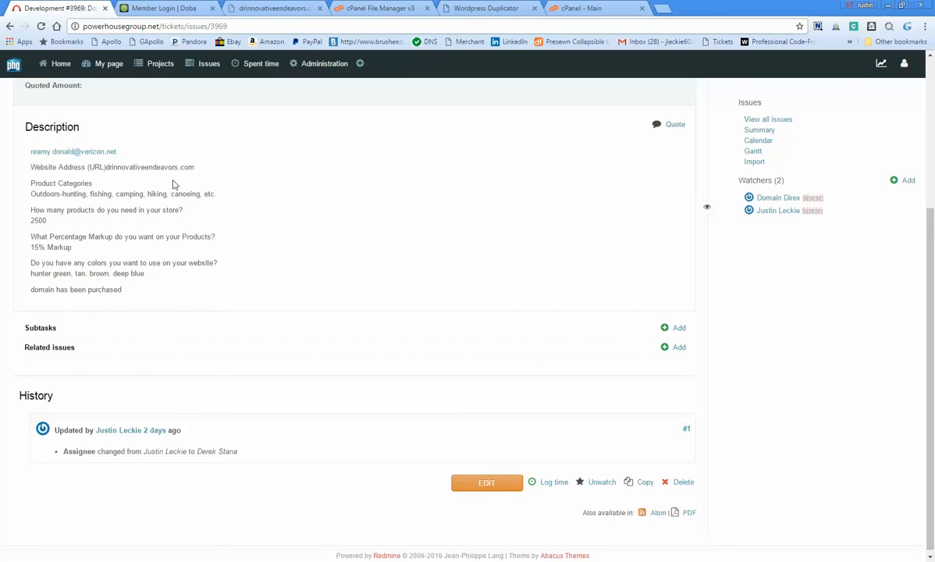
scroll(173, 183, up, 3)
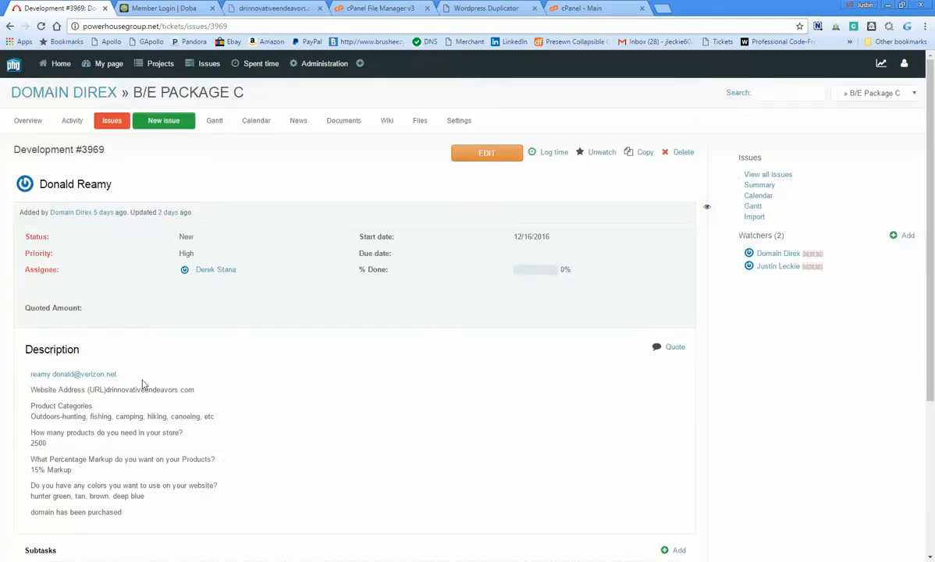
drag(197, 390, 104, 388)
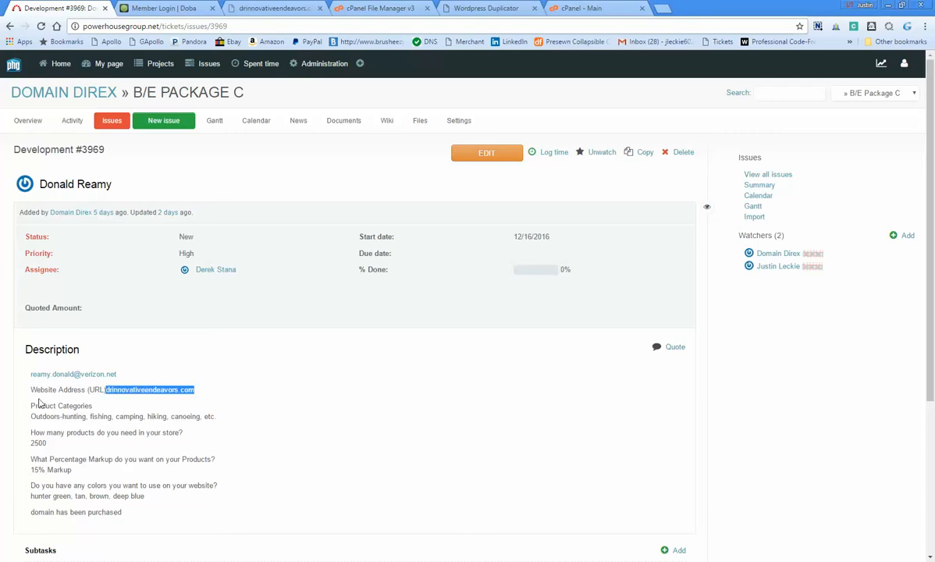
drag(31, 416, 229, 420)
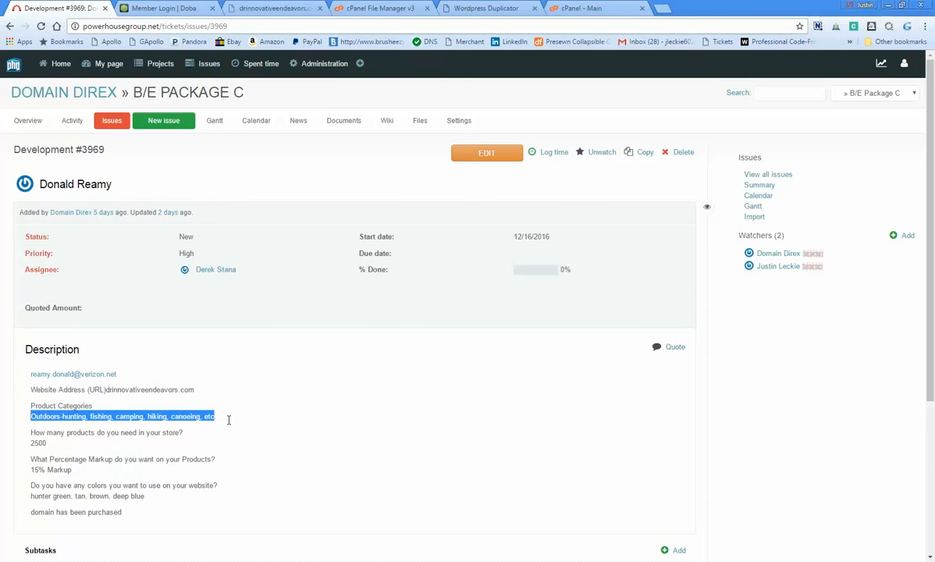
click(269, 430)
drag(47, 442, 18, 450)
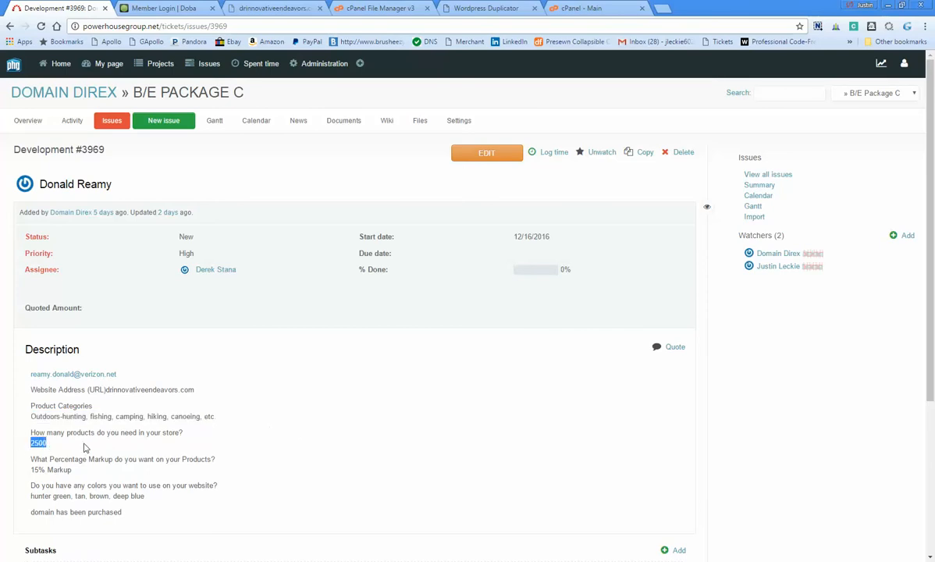
drag(72, 469, 19, 468)
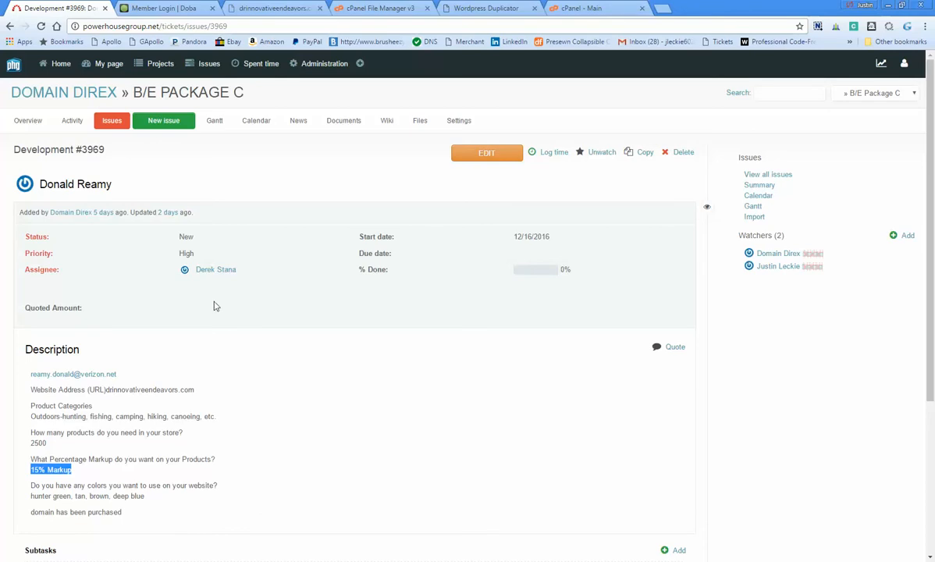
Switch to Doba, log in with the filled-in credentials and open the product catalog.
click(163, 8)
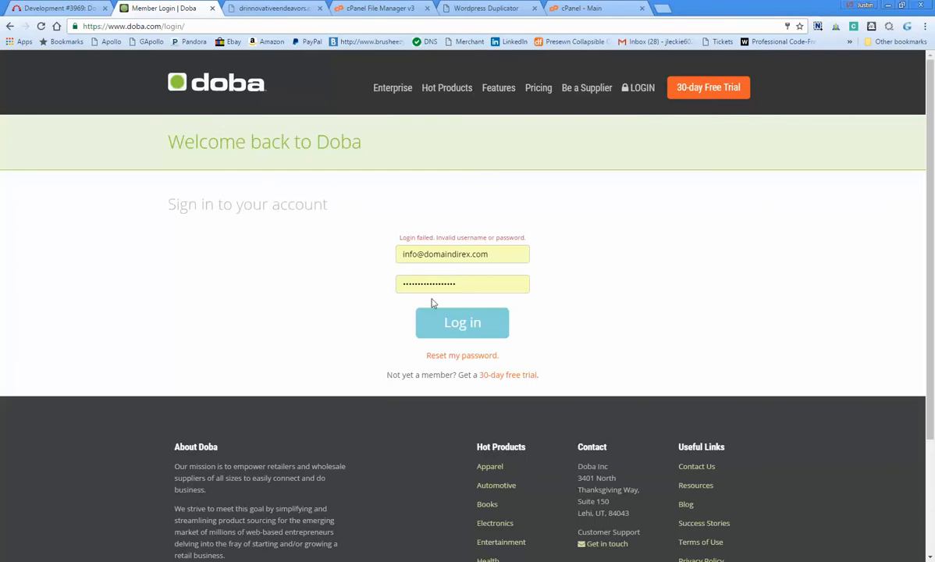
click(453, 328)
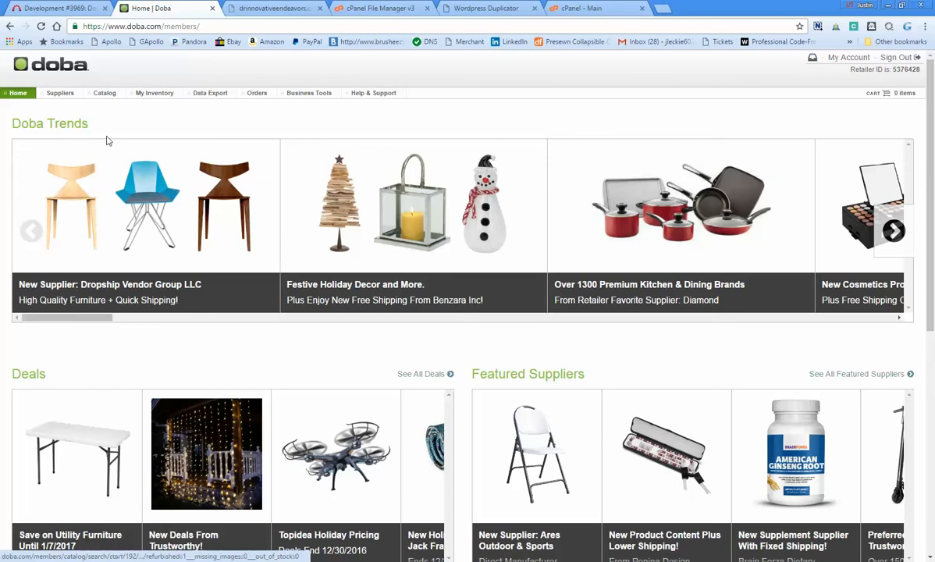
click(110, 95)
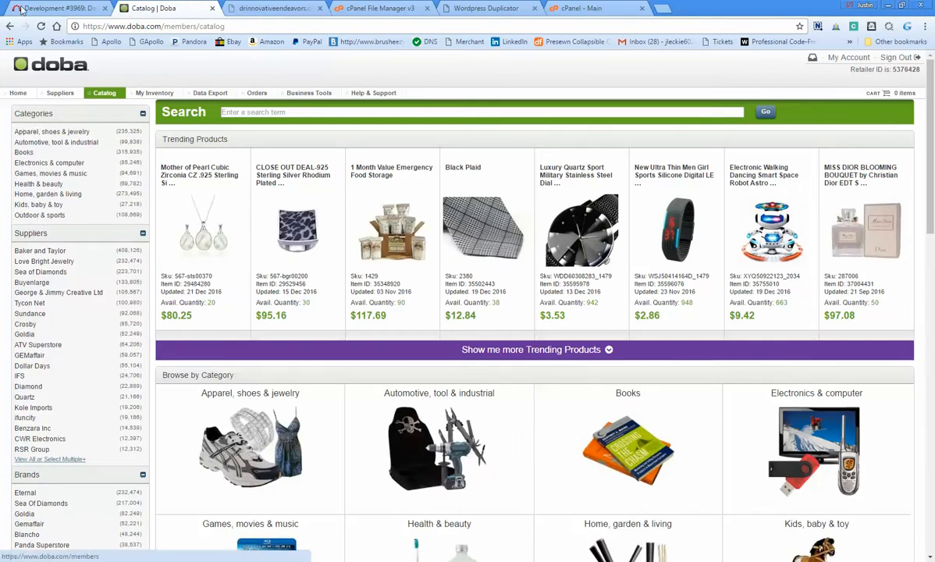
Browse the Outdoor & sports subcategories against the ticket's requested categories and narrow the catalog to Hunting.
click(35, 216)
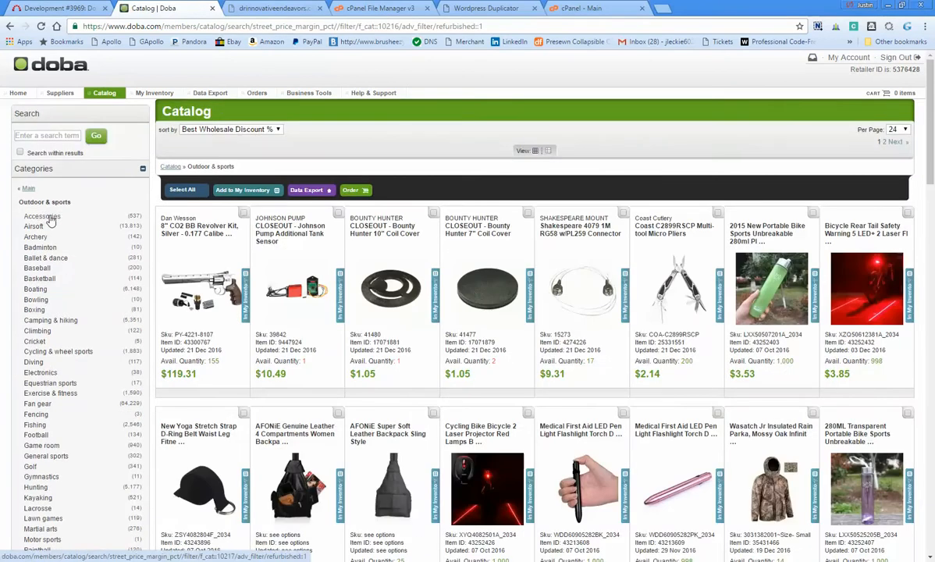
scroll(47, 213, down, 3)
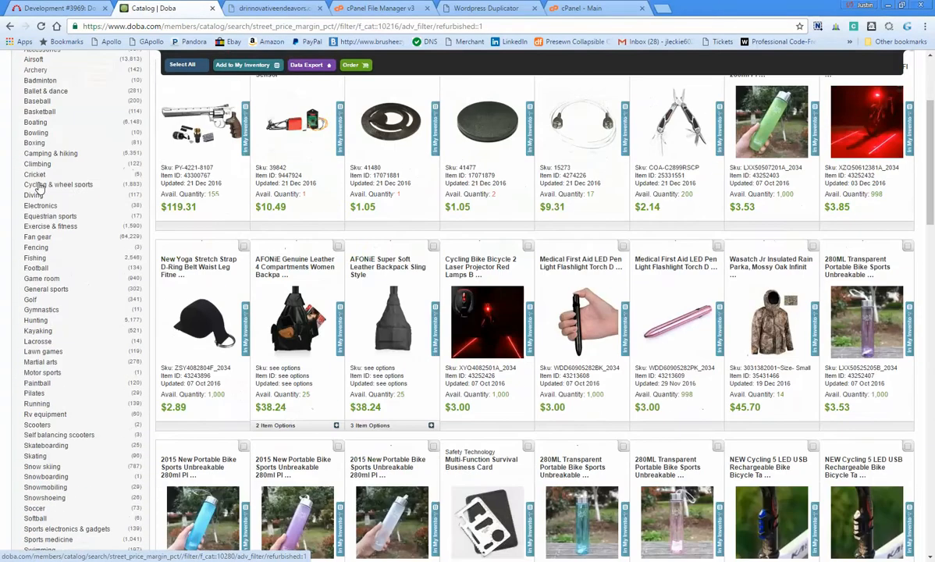
scroll(47, 214, down, 4)
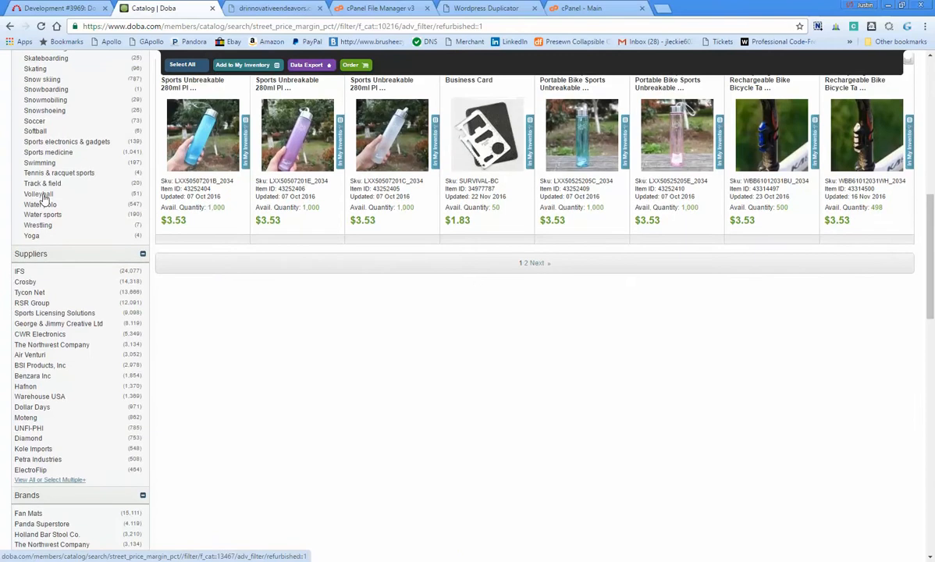
scroll(44, 199, up, 1)
scroll(45, 198, up, 4)
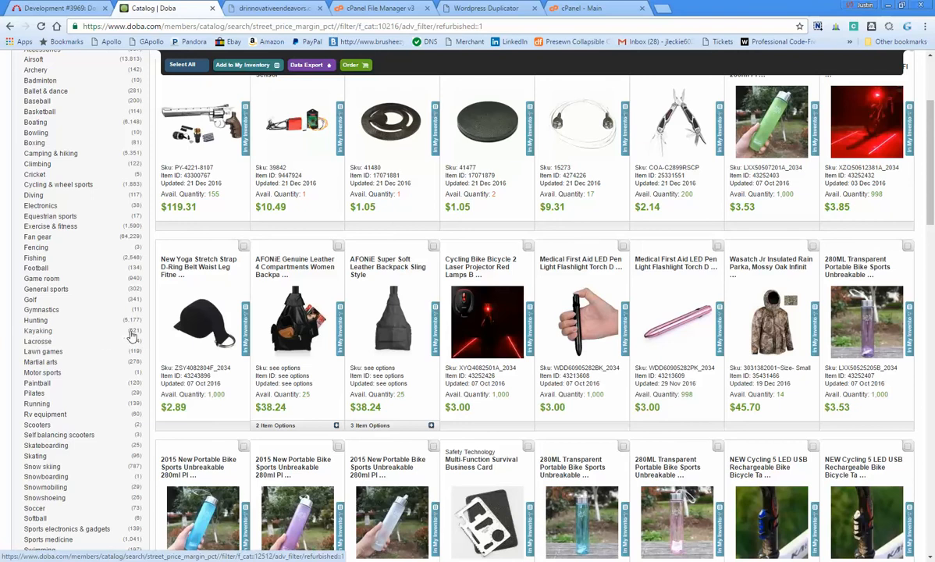
key(ctrl+shift+Tab)
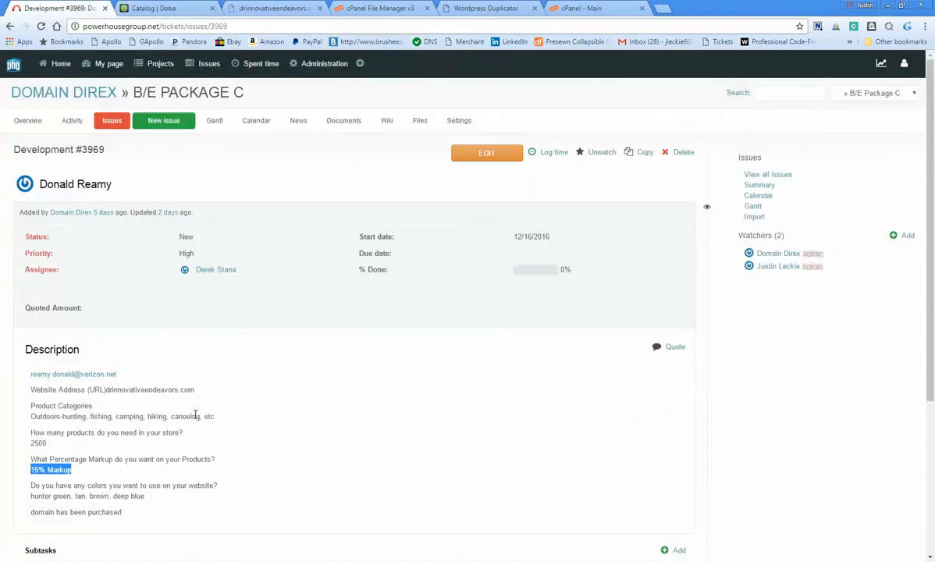
click(117, 7)
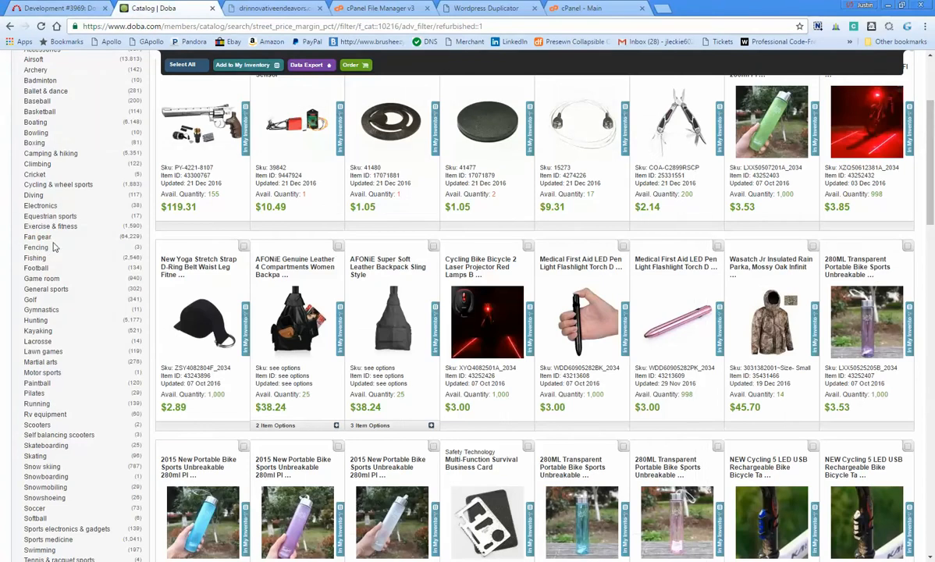
click(40, 320)
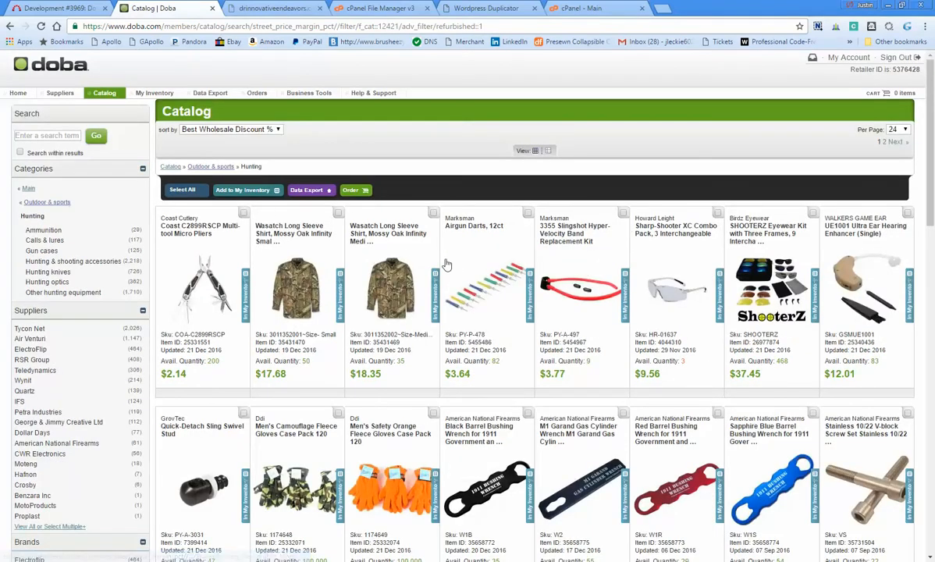
Show 192 products per page in the Hunting catalog and look through the list.
click(894, 130)
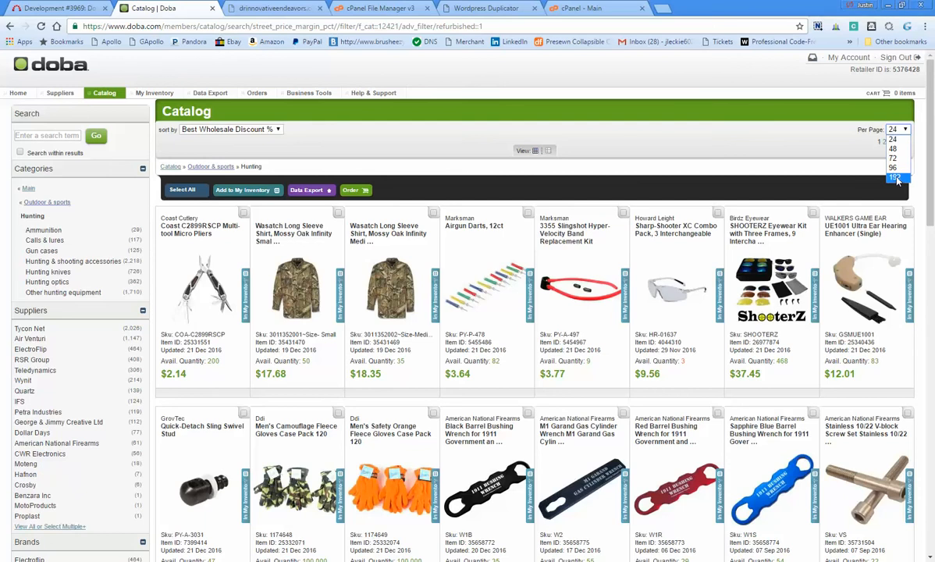
click(895, 178)
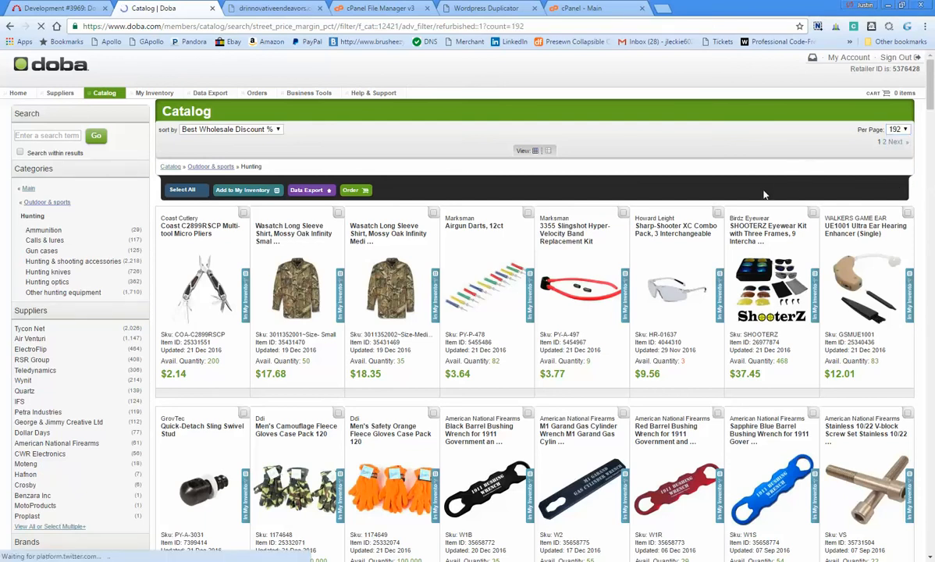
scroll(781, 258, down, 10)
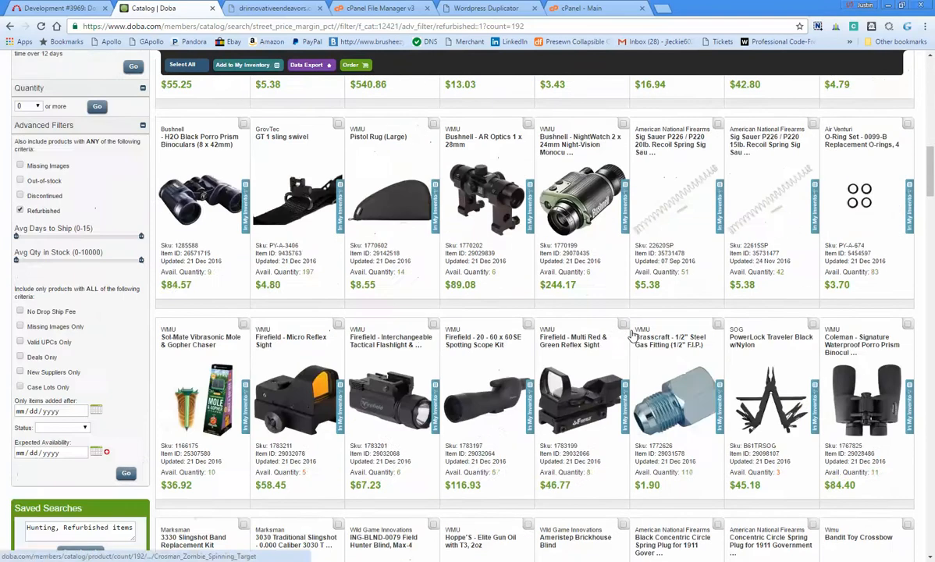
scroll(633, 334, up, 10)
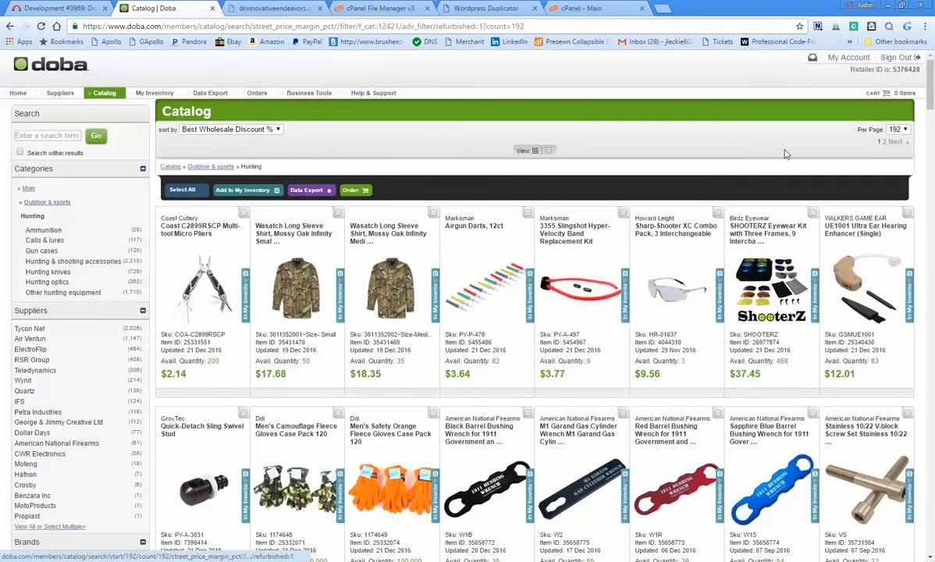
click(251, 131)
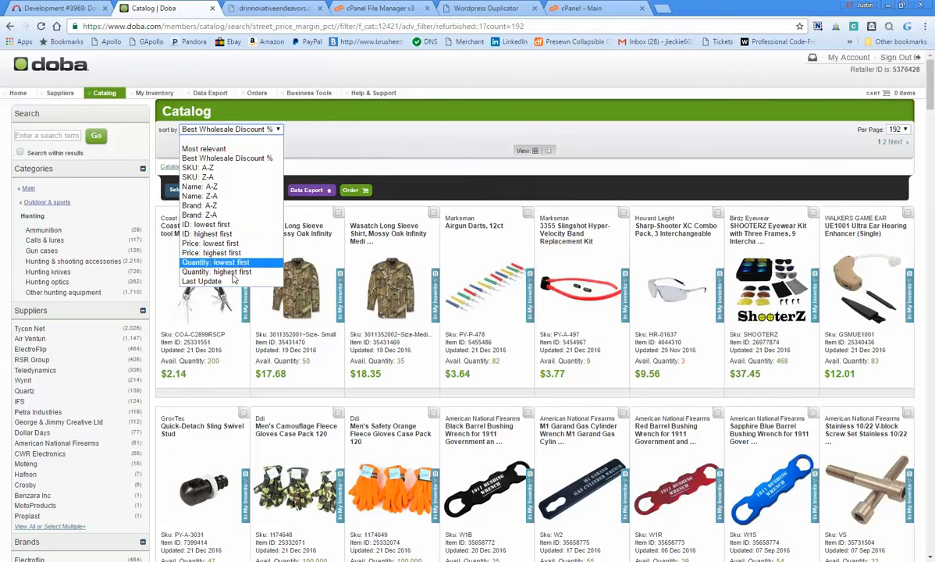
click(438, 137)
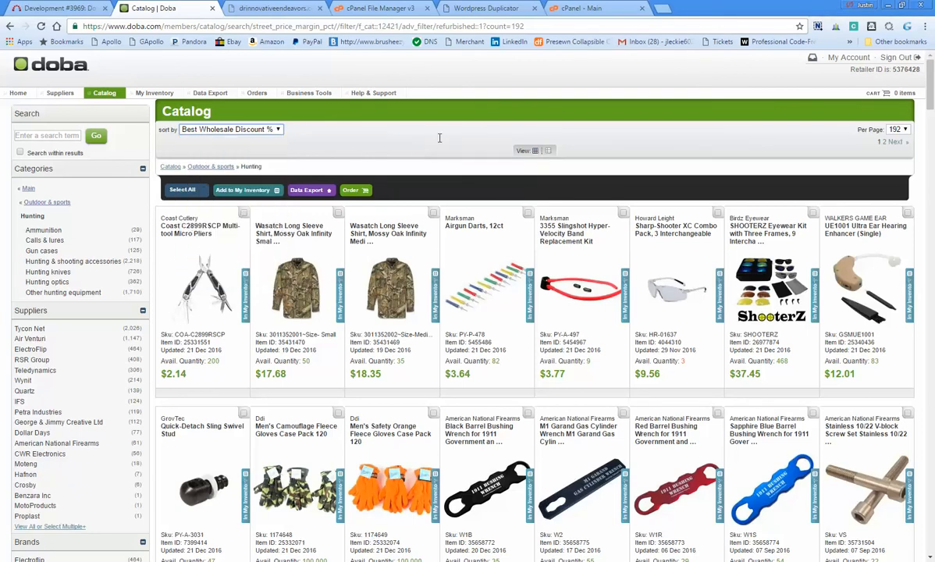
Select all products on page 2 of the Hunting results and export their data in WooCommerce format.
click(885, 143)
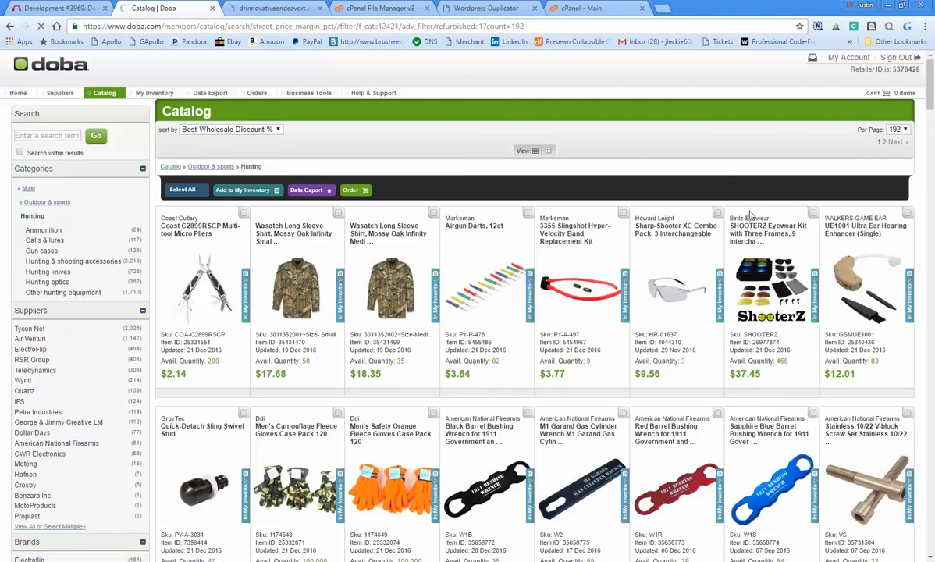
click(182, 190)
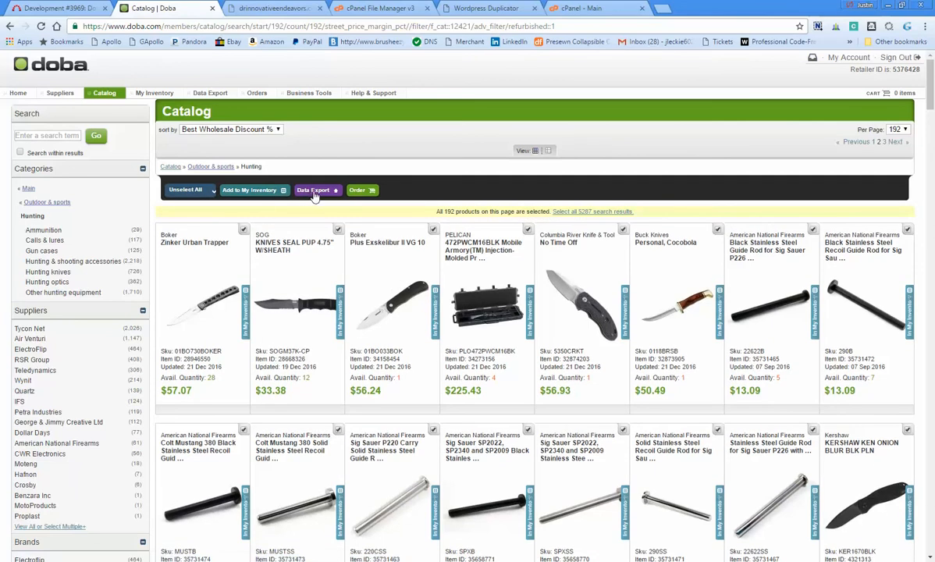
click(314, 192)
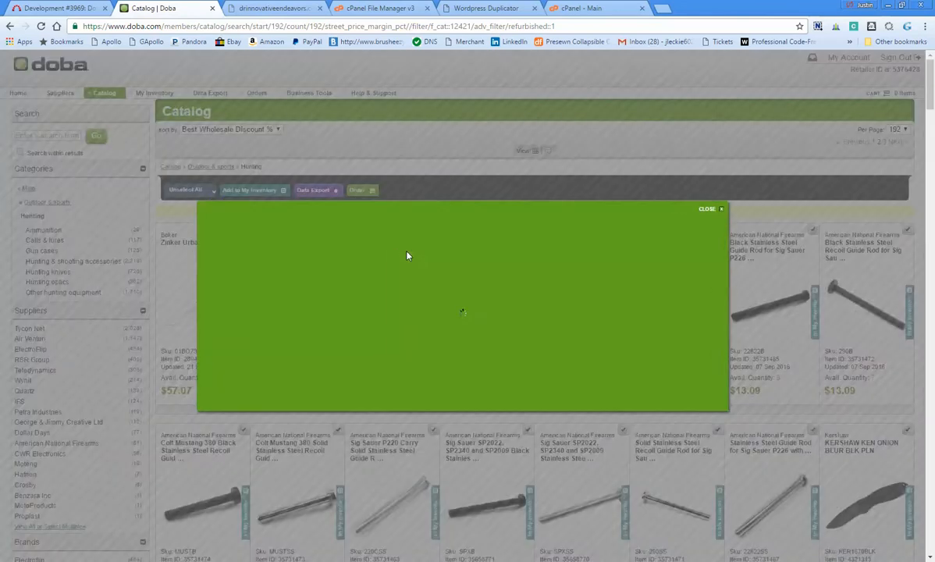
click(356, 288)
scroll(367, 327, down, 1)
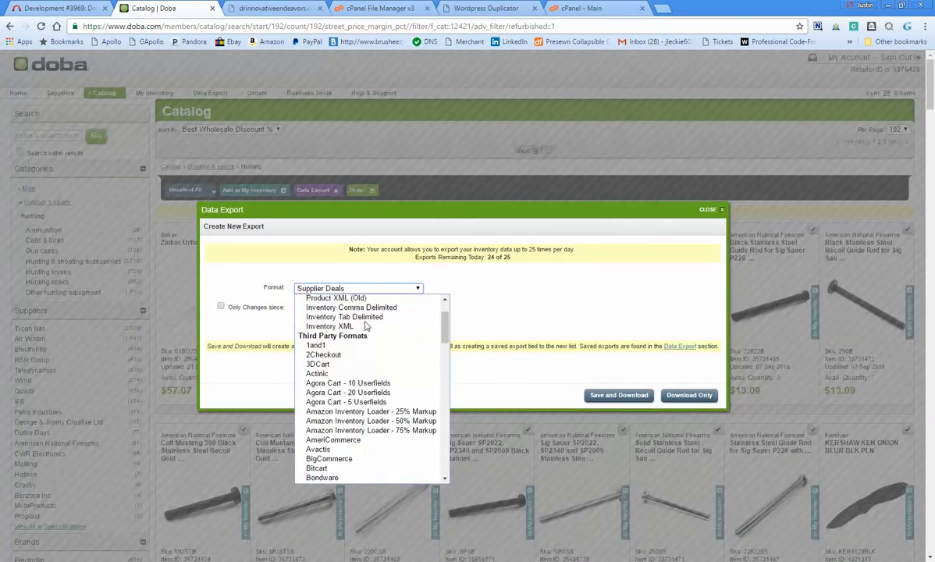
scroll(366, 326, down, 15)
scroll(367, 326, up, 2)
scroll(367, 328, down, 3)
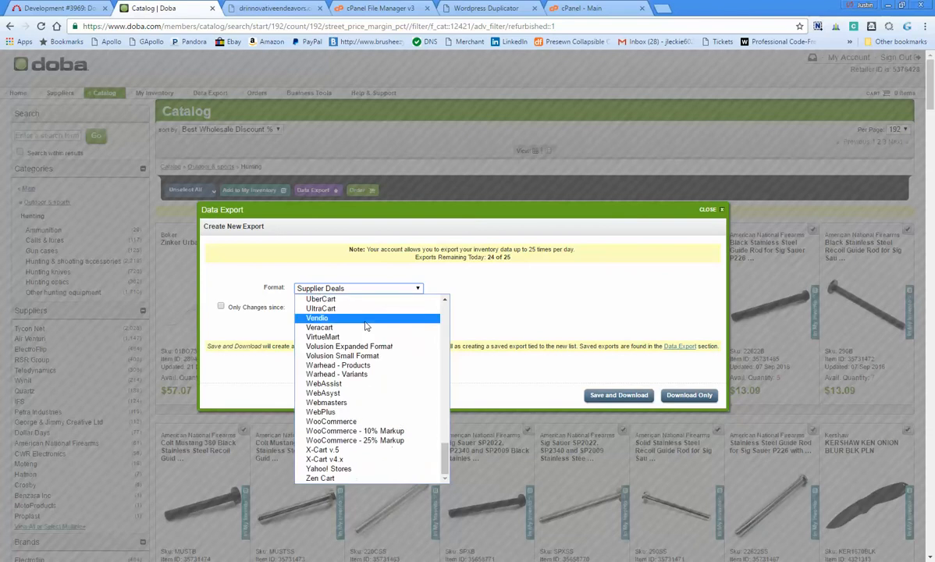
click(349, 421)
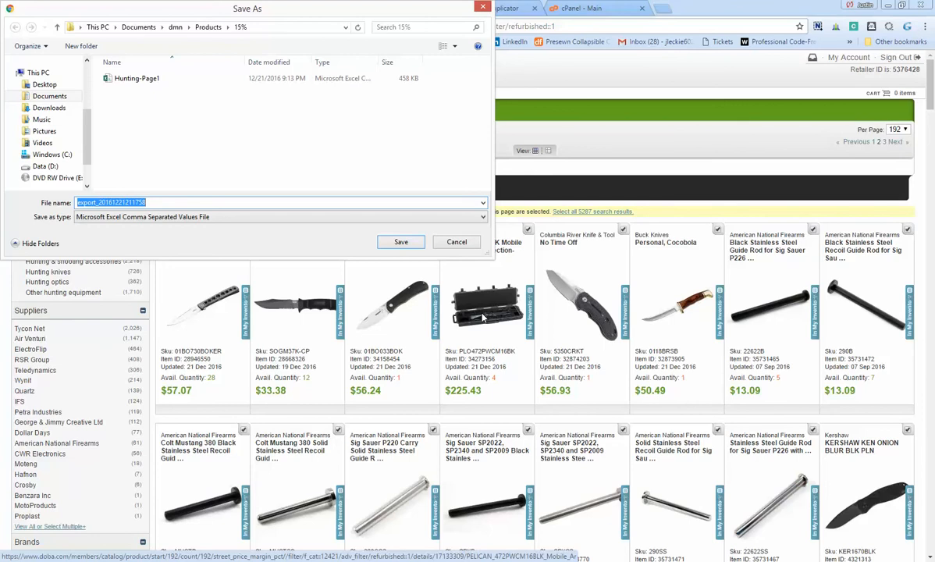
Save the export as Hunting-Page2 in the Documents > dmn > Products > 15% folder.
click(139, 26)
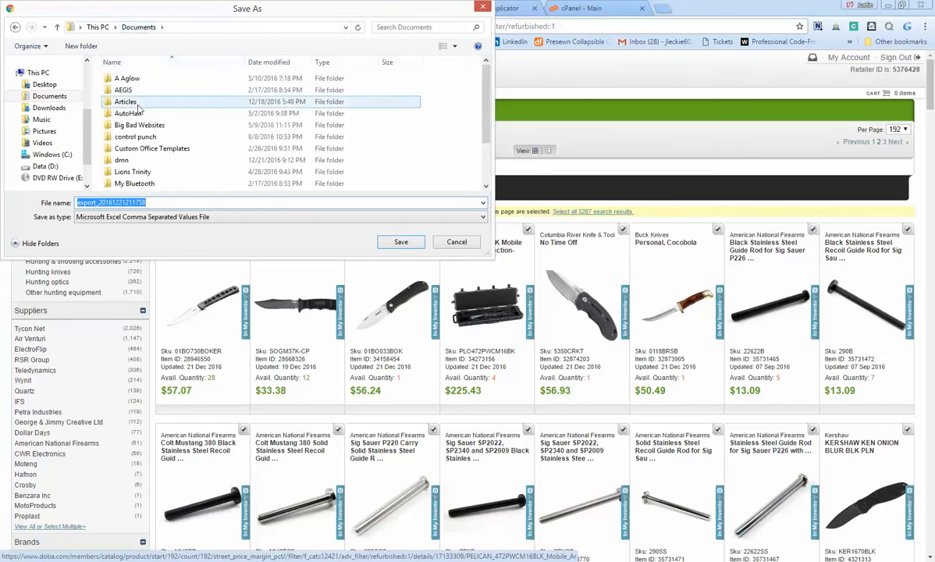
double_click(121, 160)
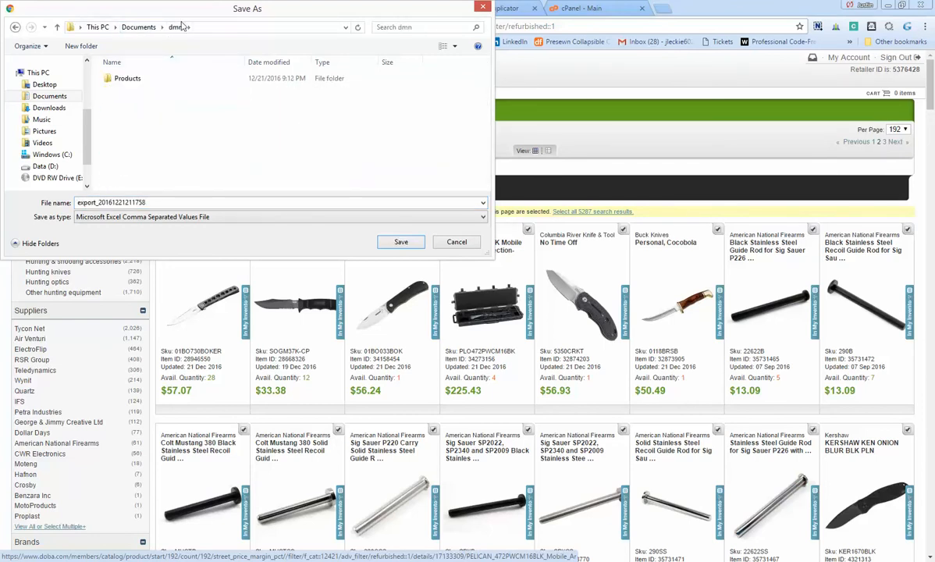
double_click(121, 79)
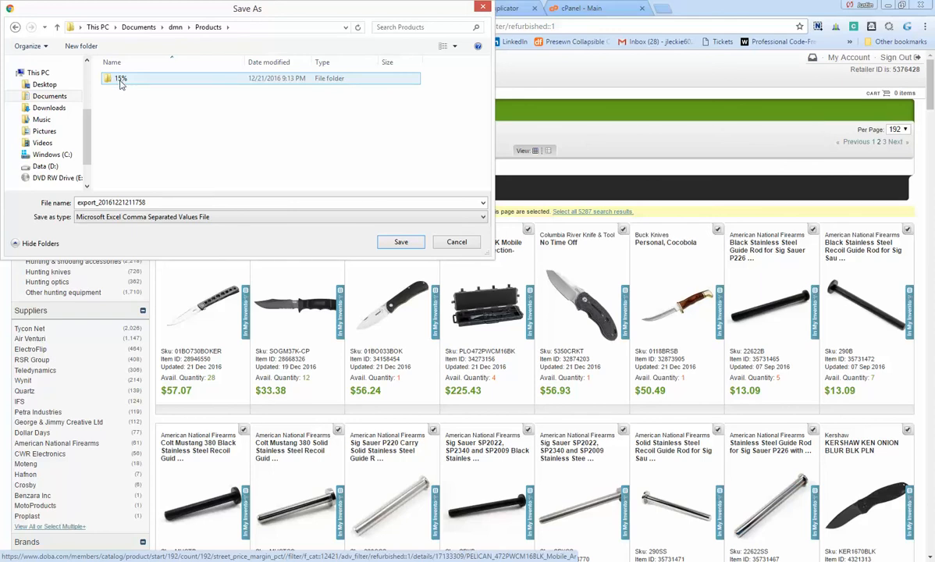
double_click(121, 80)
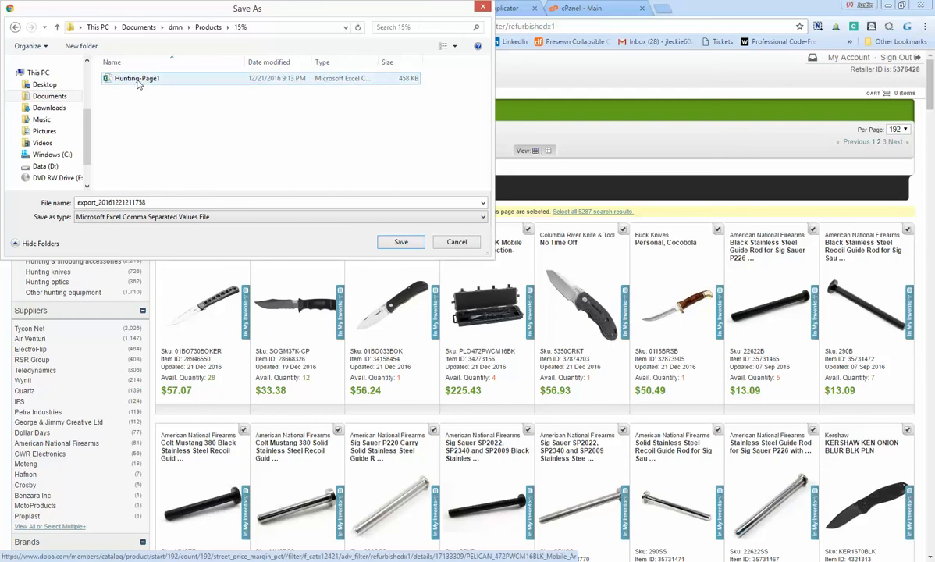
double_click(163, 203)
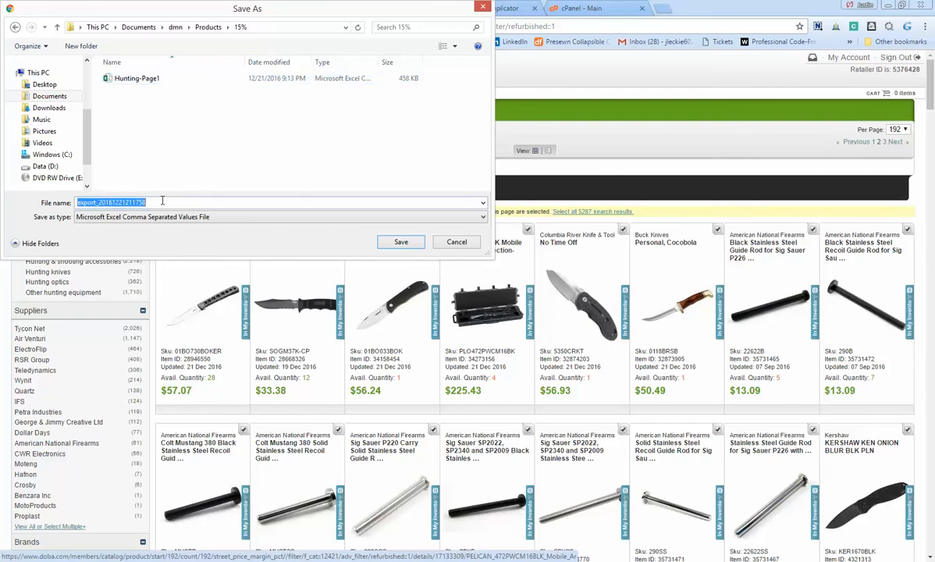
text(Hunting)
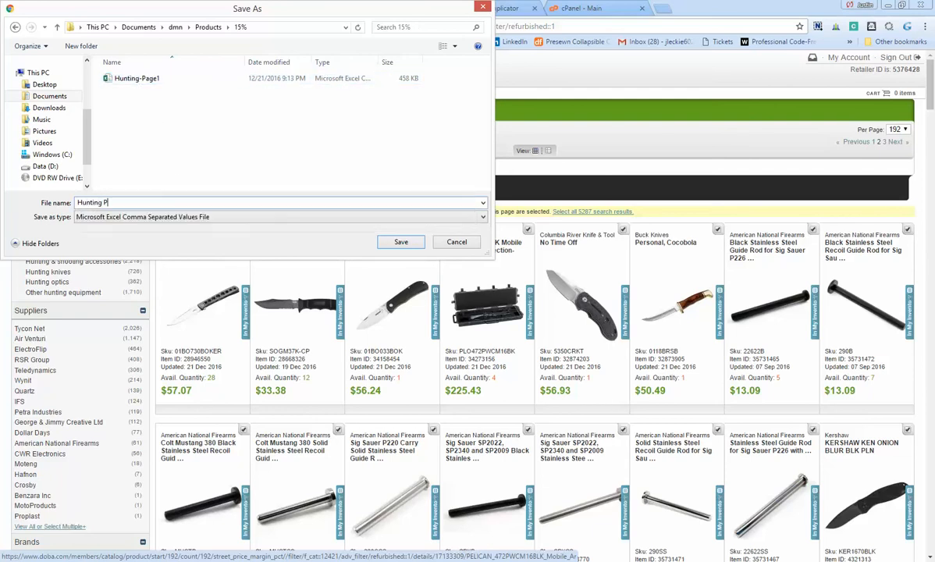
text(-Page2)
key(Return)
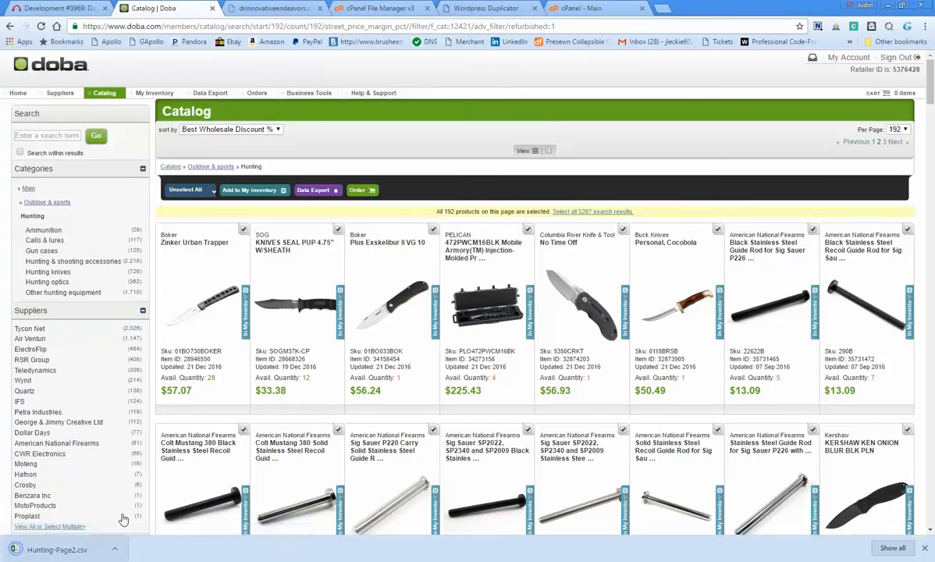
Open the downloaded Hunting-Page2.csv in Excel and widen the regular_price and sale_price columns so their headers are readable.
click(76, 552)
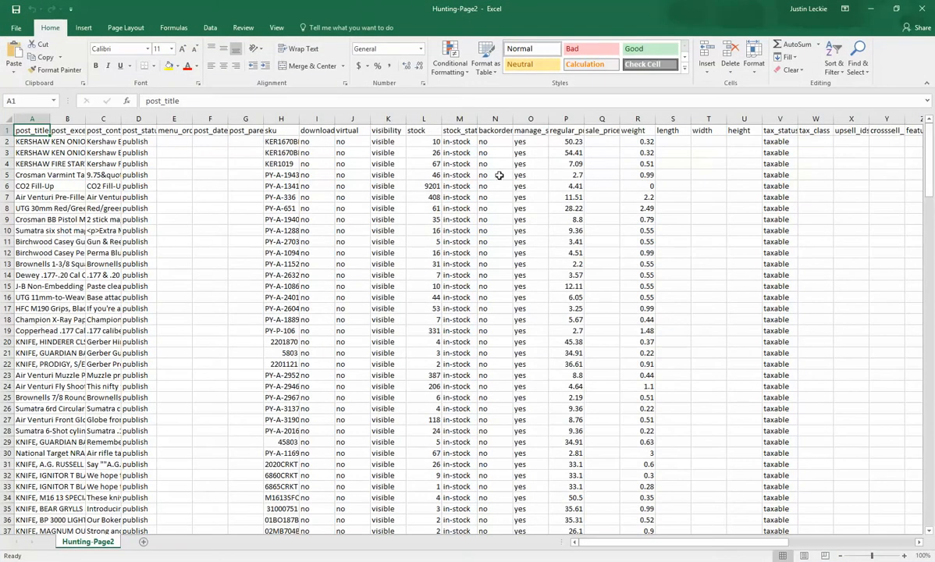
click(564, 141)
drag(584, 118, 613, 119)
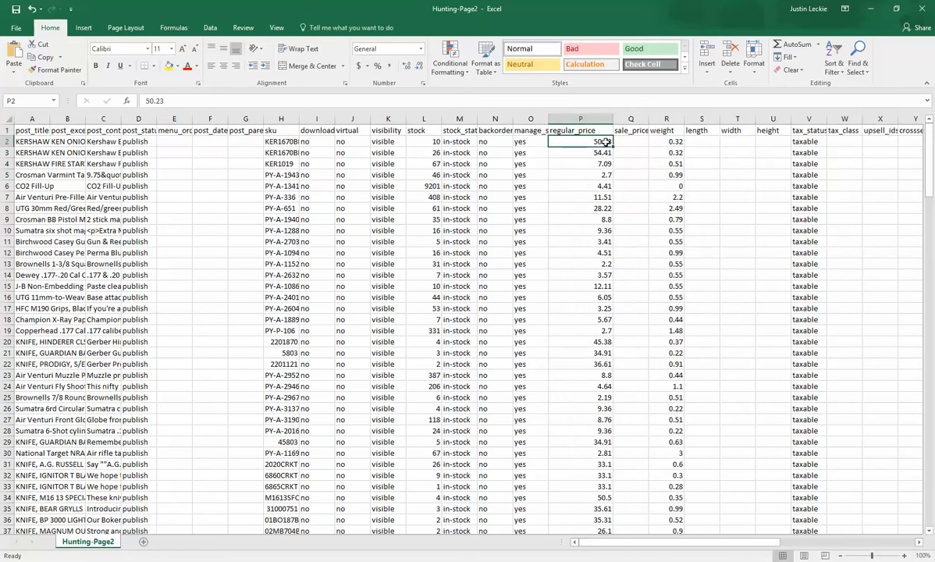
mouse_move(613, 118)
mouse_down()
mouse_move(574, 121)
mouse_move(599, 127)
mouse_up()
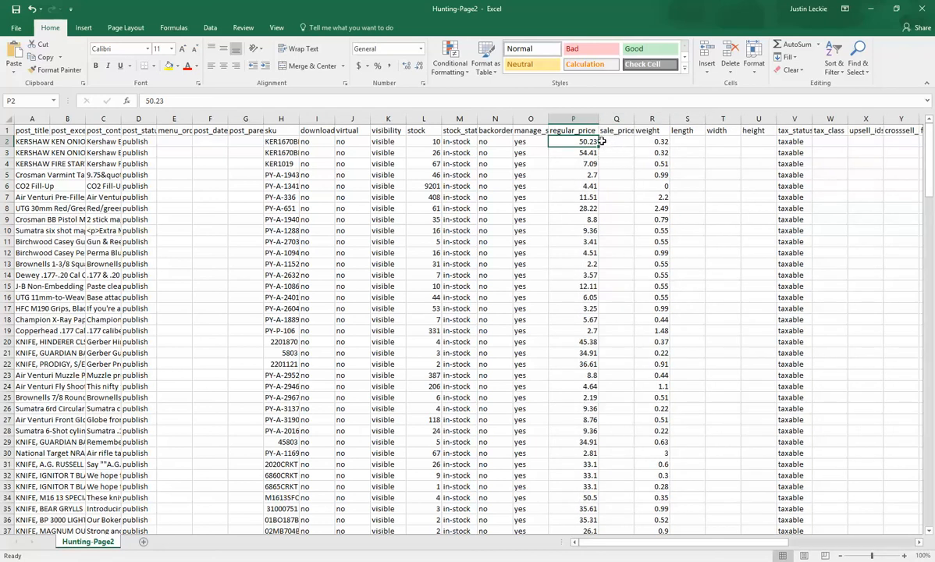
click(616, 139)
drag(634, 118, 651, 117)
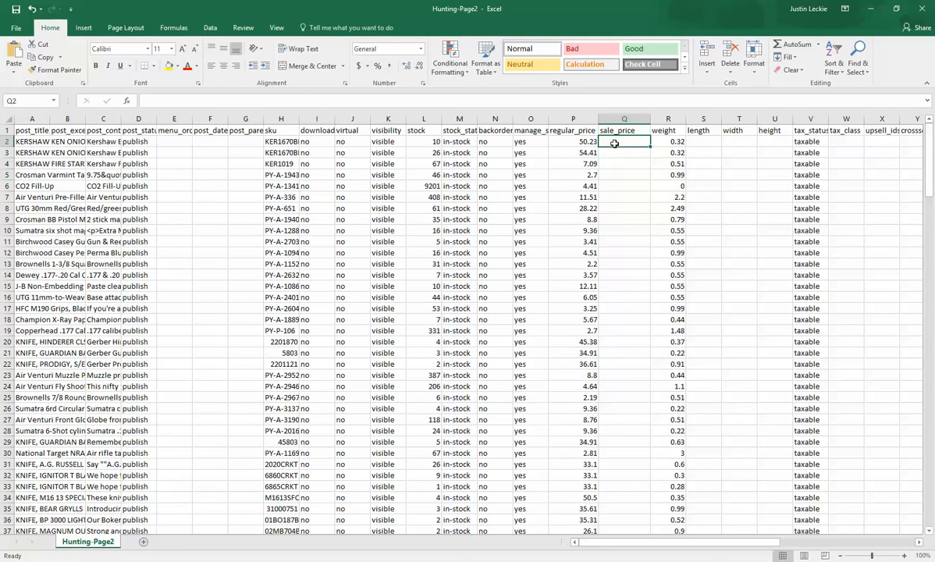
Switch to the client ticket in the browser and check the requested percentage markup.
click(870, 9)
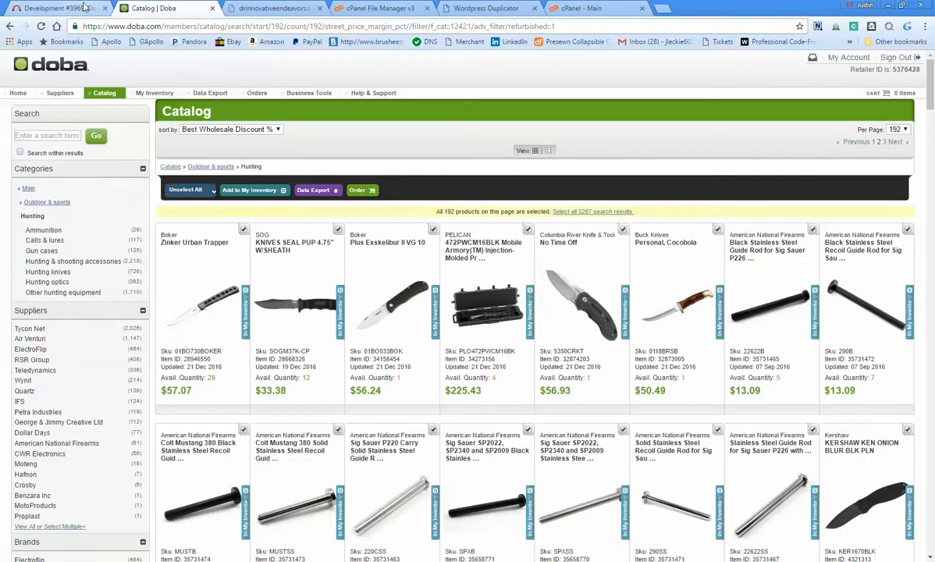
click(83, 8)
drag(86, 465, 31, 463)
click(124, 459)
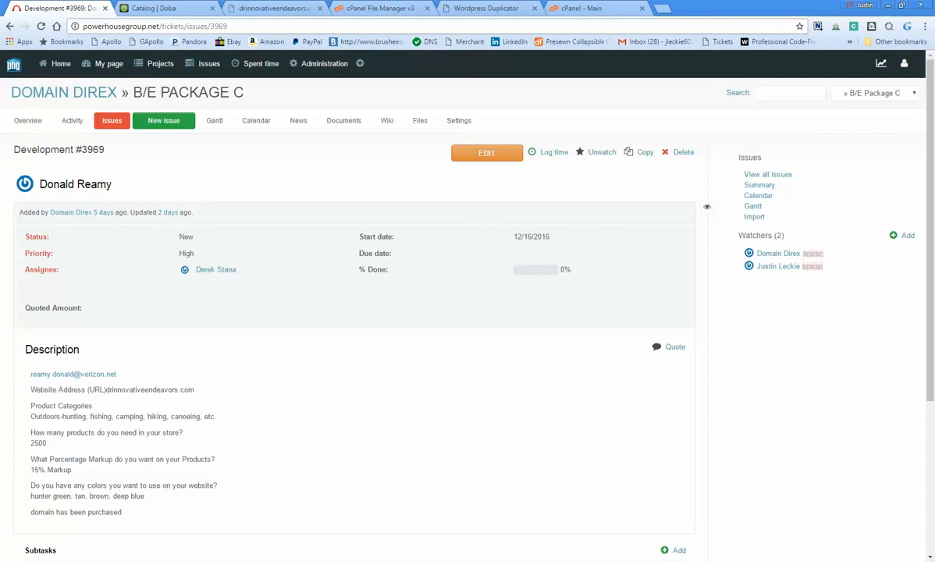
Return to Hunting-Page2 in Excel and enter =SUM(P2*1.15) in Q2 as the first product's sale price.
click(336, 561)
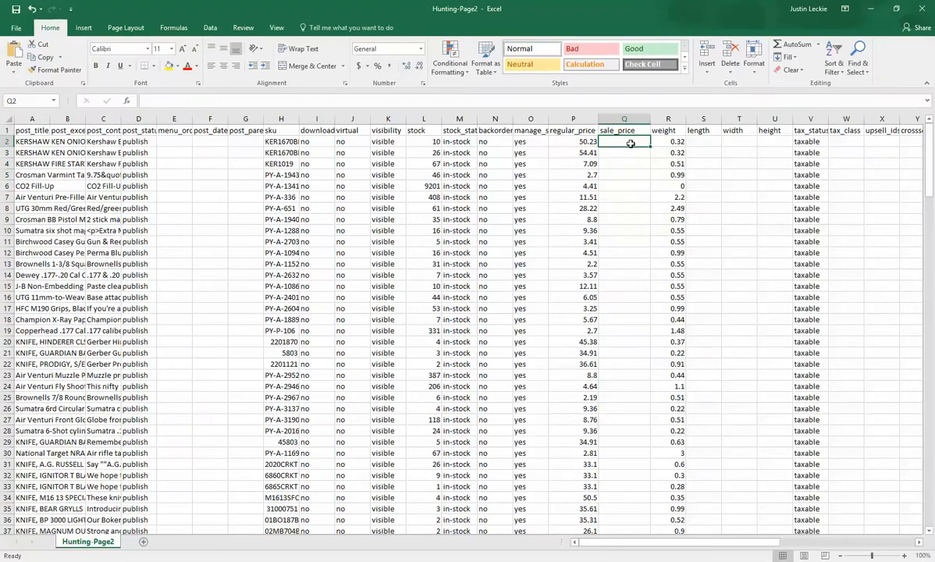
click(566, 144)
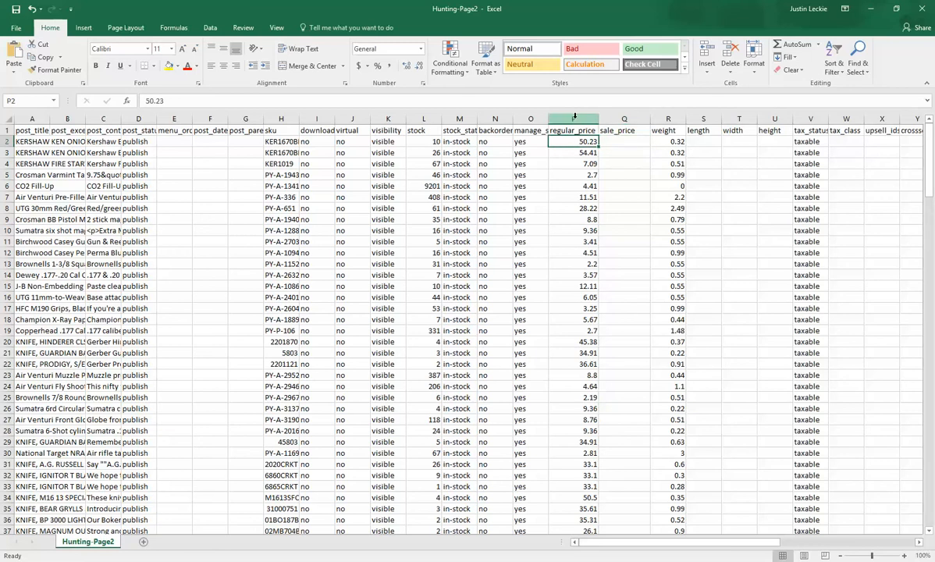
click(575, 119)
click(573, 143)
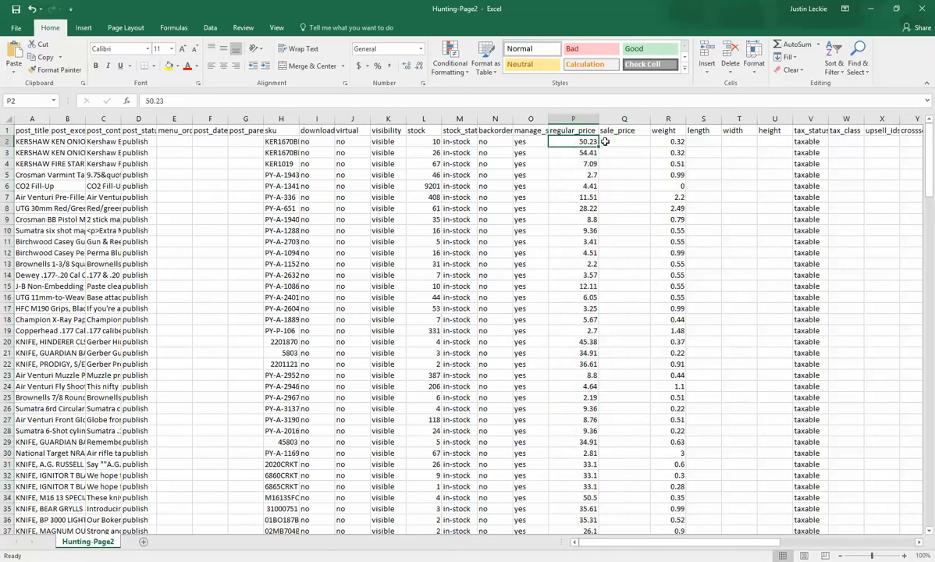
click(616, 143)
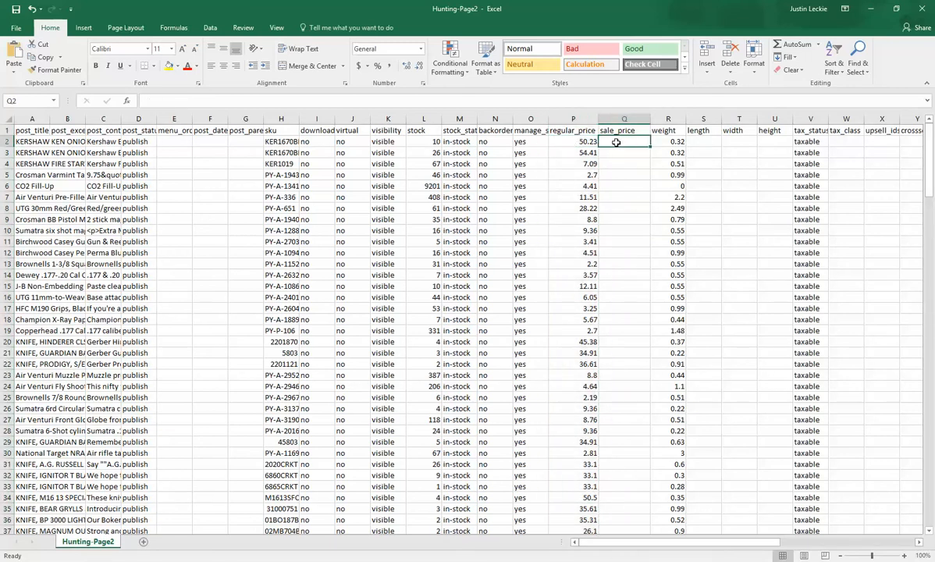
text(=Sum)
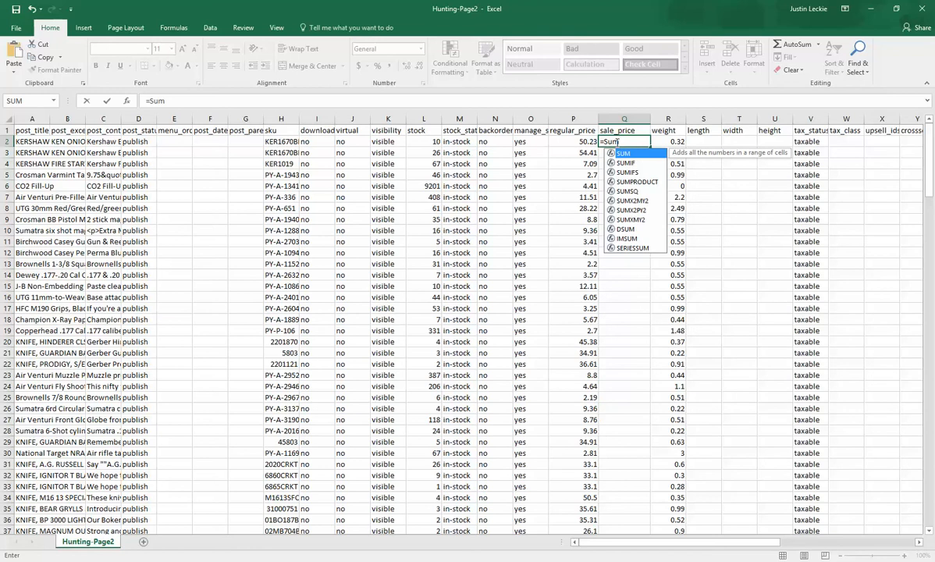
text(()
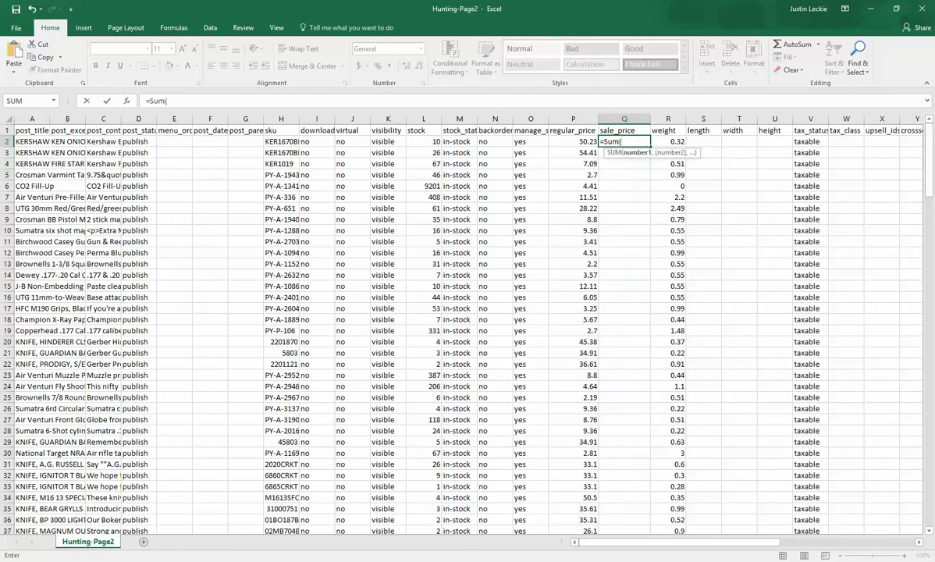
text(P2*1.15)
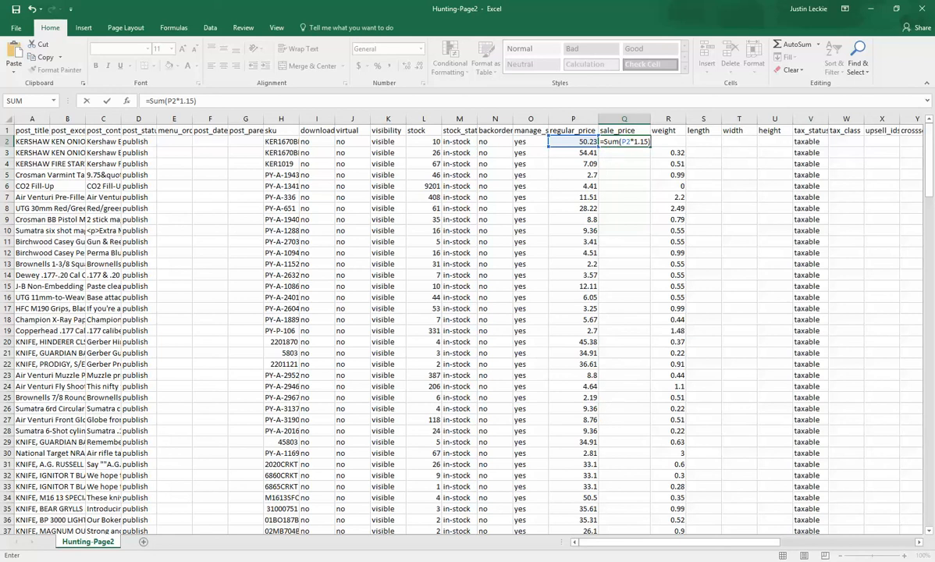
key(Tab)
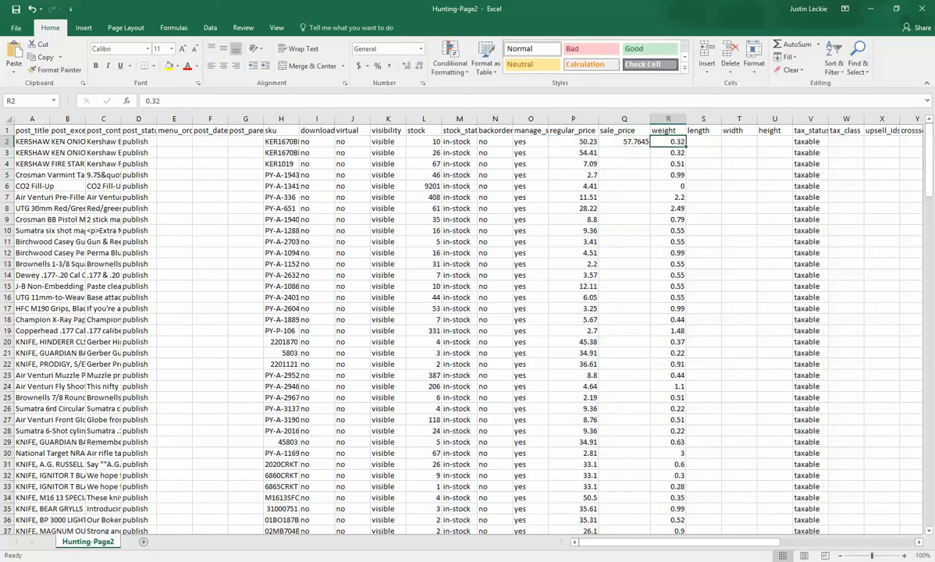
Compare the first product's sale price formula with its regular price and slightly narrow the sale_price column.
click(606, 141)
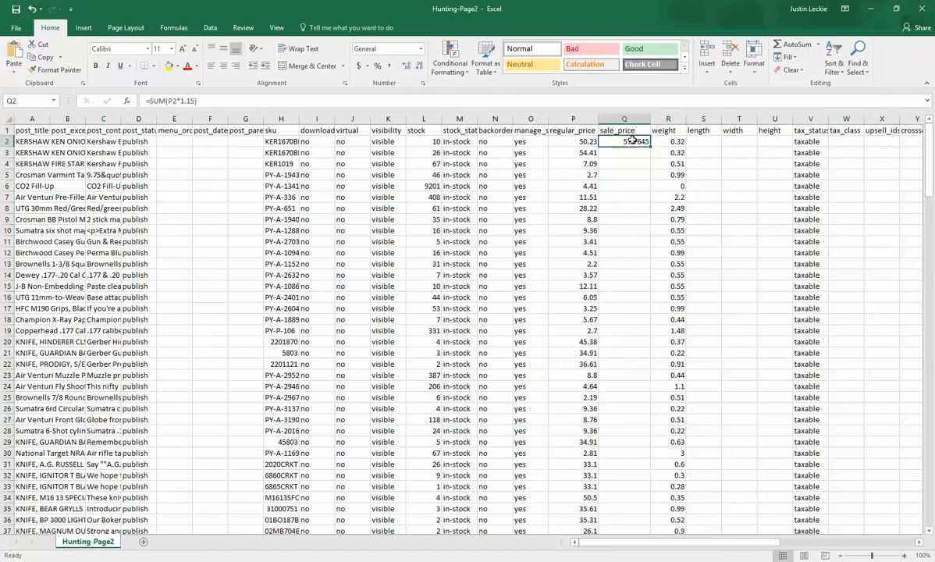
click(606, 130)
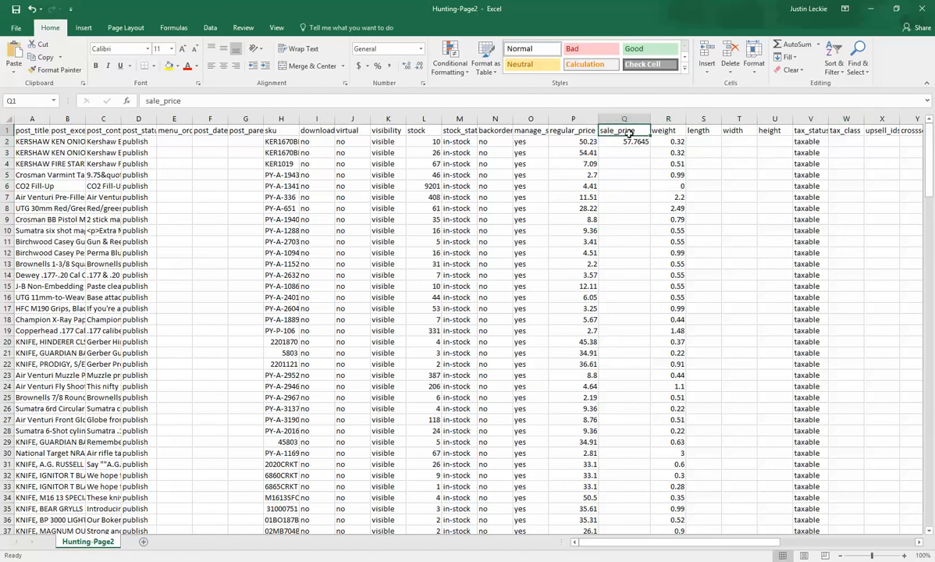
click(612, 141)
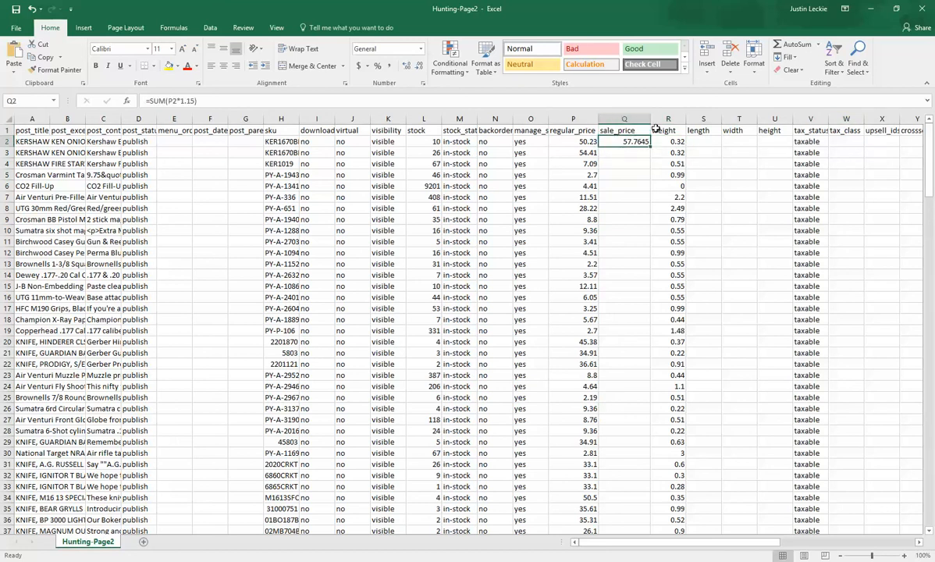
drag(656, 128, 648, 128)
click(619, 163)
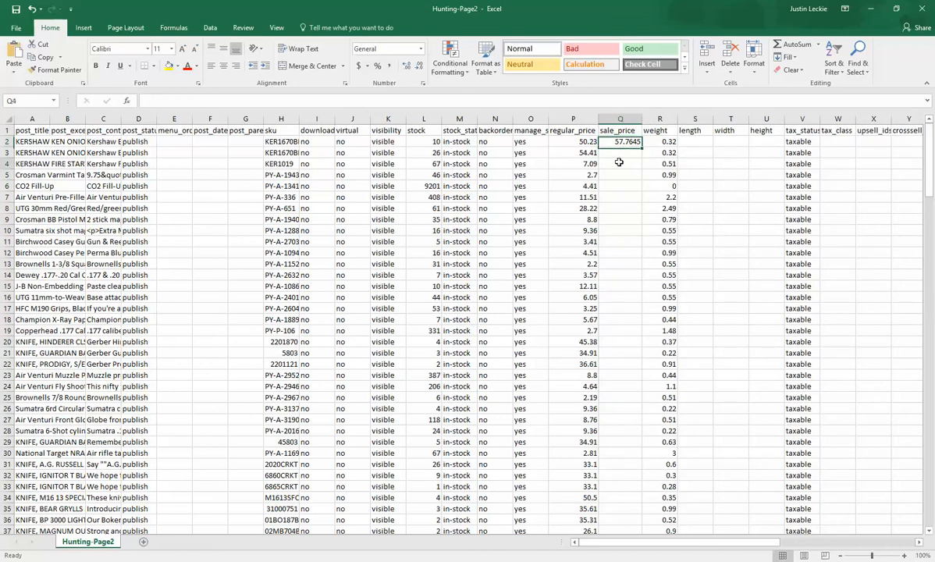
click(625, 153)
click(637, 142)
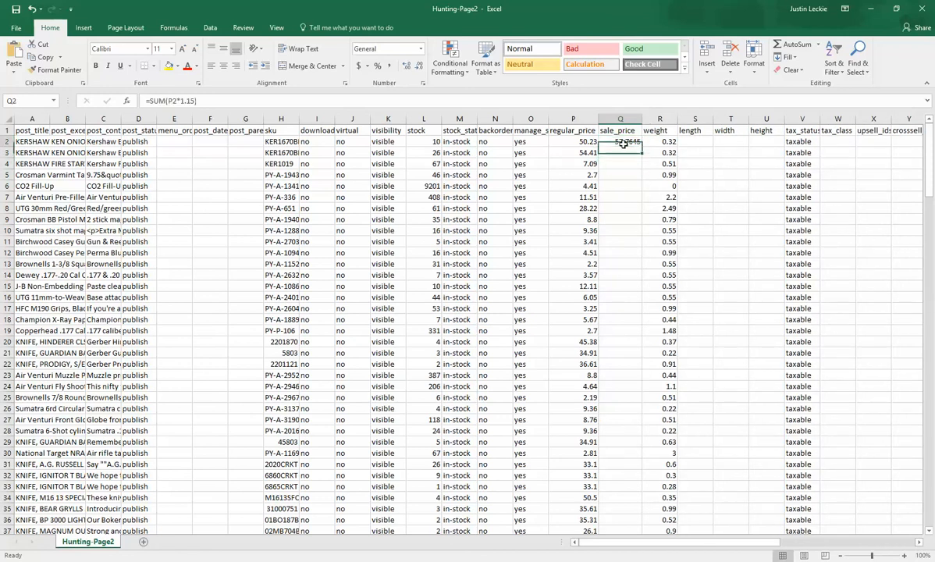
click(578, 142)
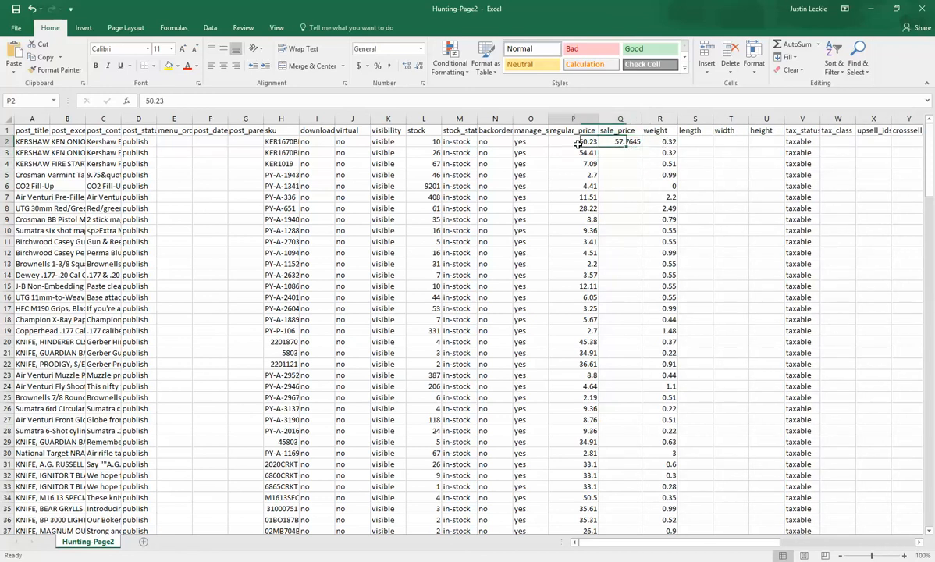
Fill the Q2 markup formula down the sale_price column and check that it reaches the last product row.
click(636, 142)
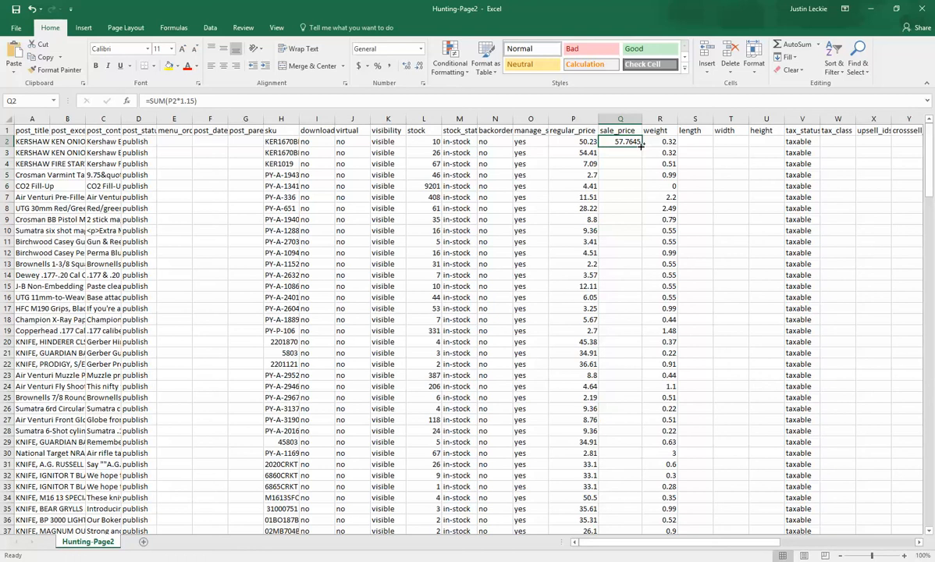
double_click(641, 146)
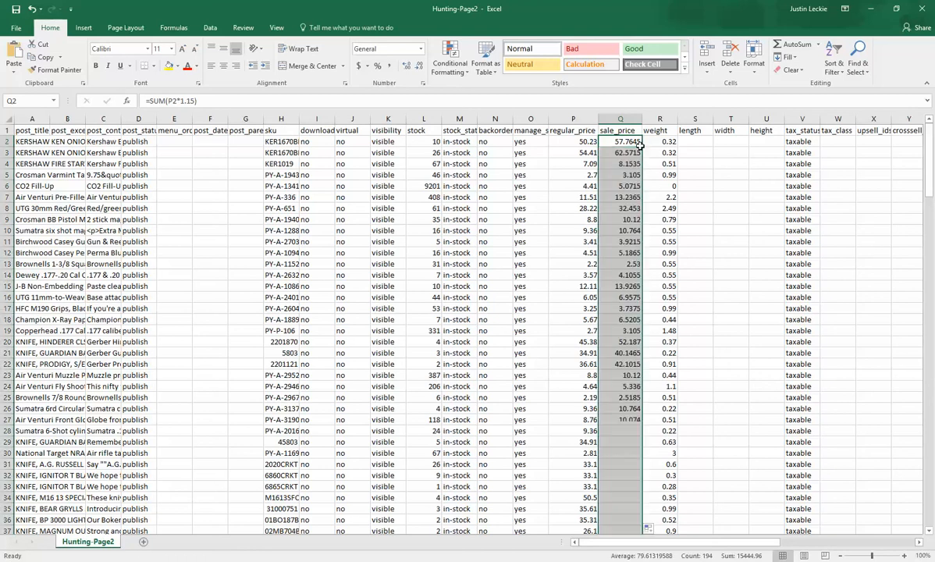
scroll(638, 176, down, 20)
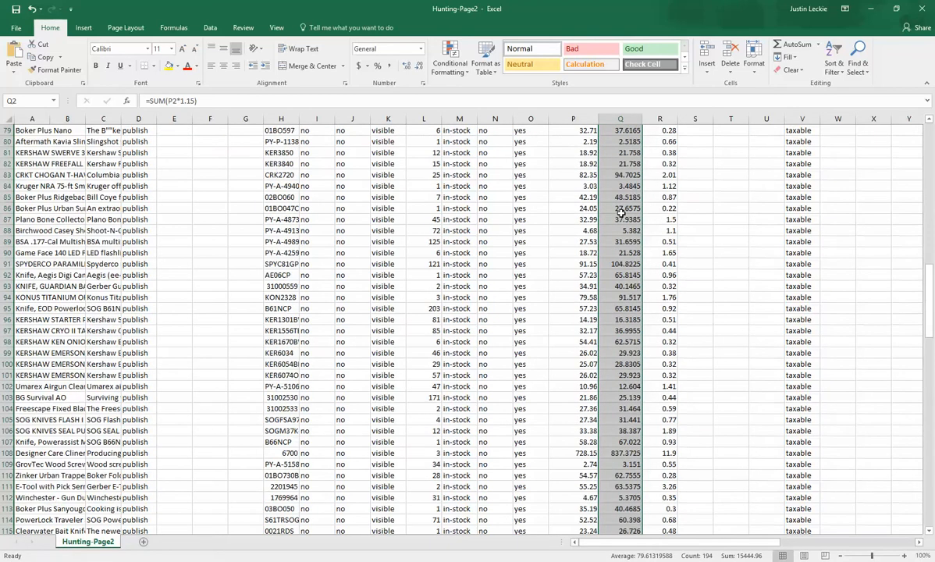
scroll(617, 227, down, 11)
scroll(648, 232, up, 6)
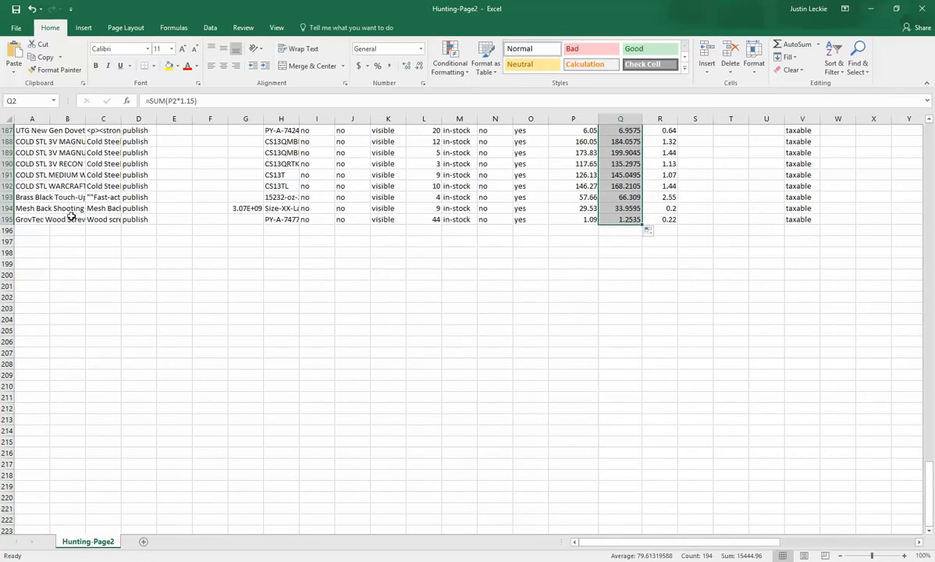
scroll(638, 226, up, 10)
scroll(642, 234, up, 20)
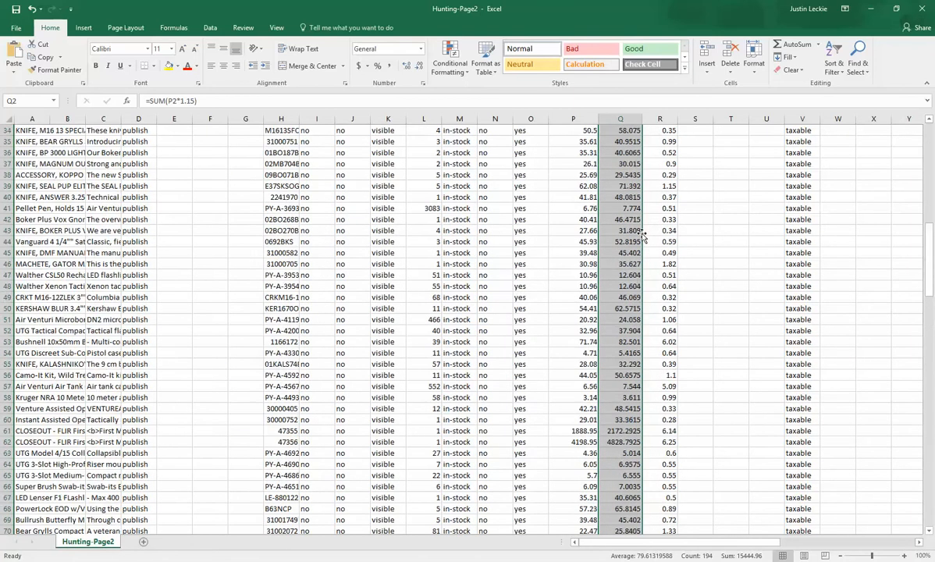
Format the whole sale_price column as dollar amounts in Accounting format.
click(618, 119)
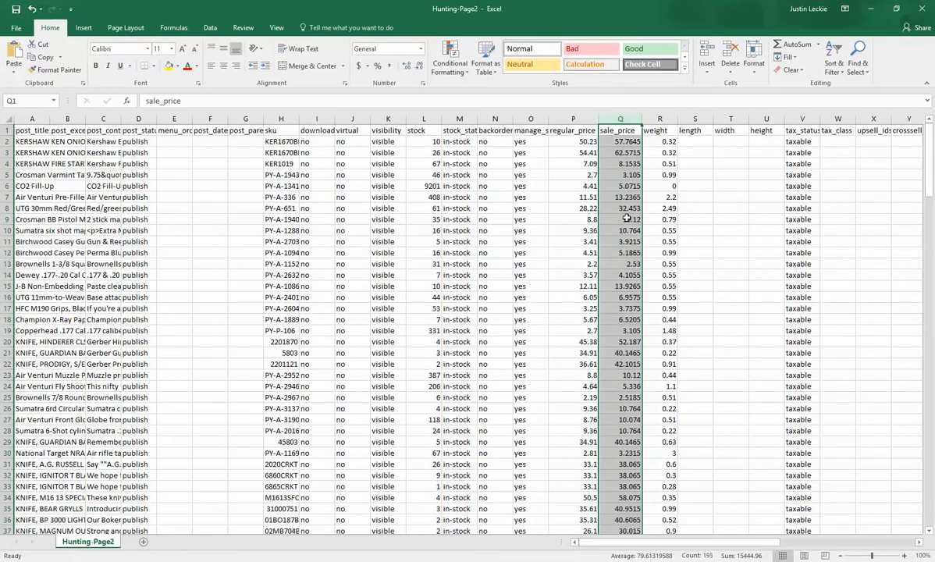
click(359, 68)
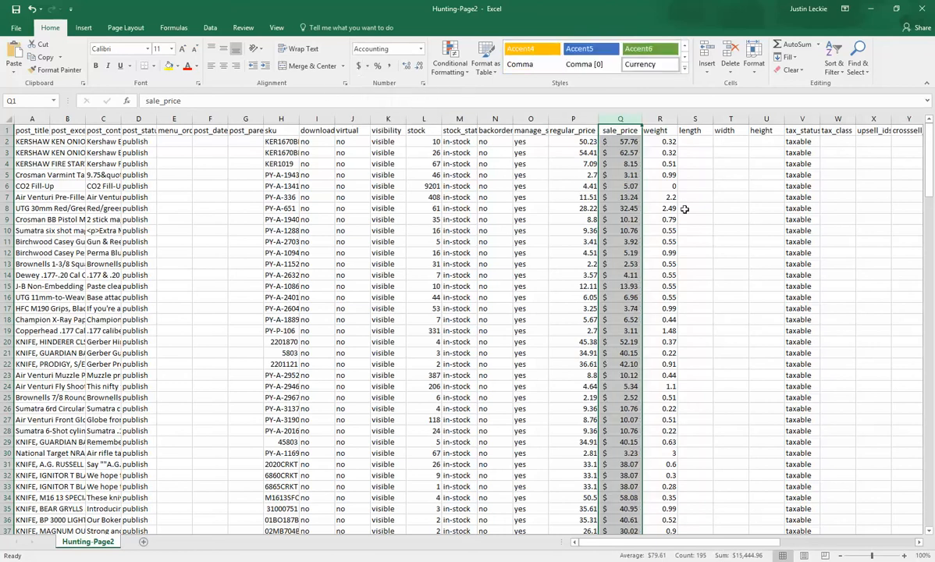
click(734, 190)
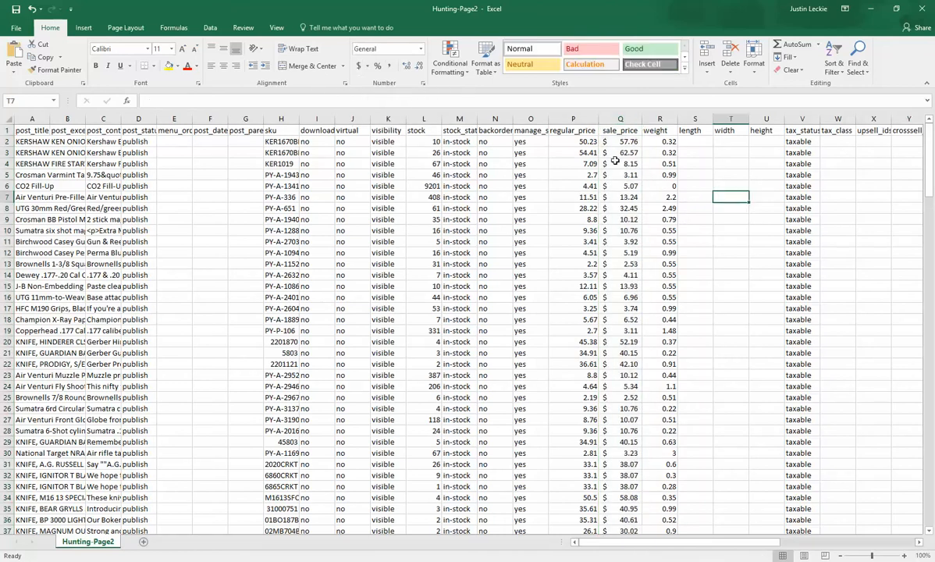
Check the markup formula in Q2, save the Hunting-Page2 workbook and switch back to the browser.
click(624, 141)
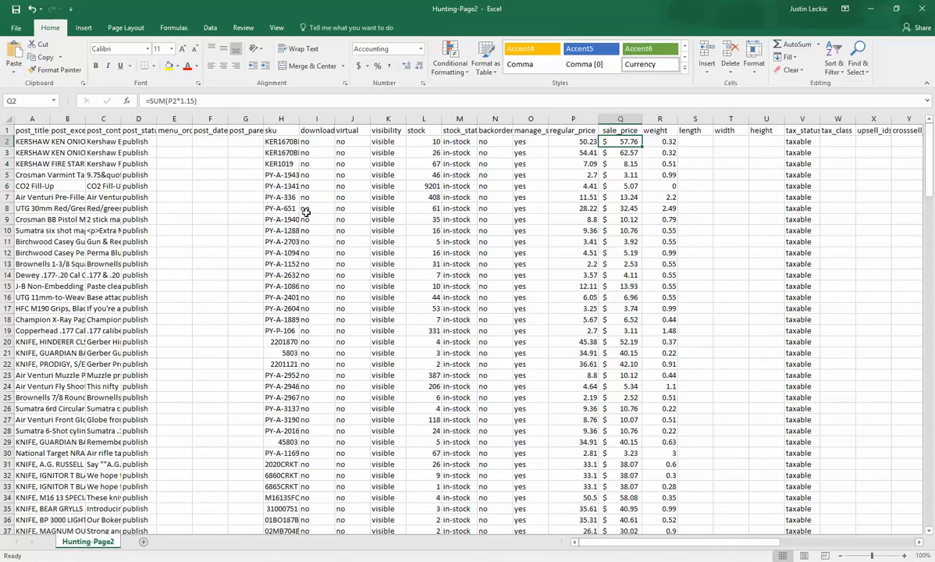
click(14, 29)
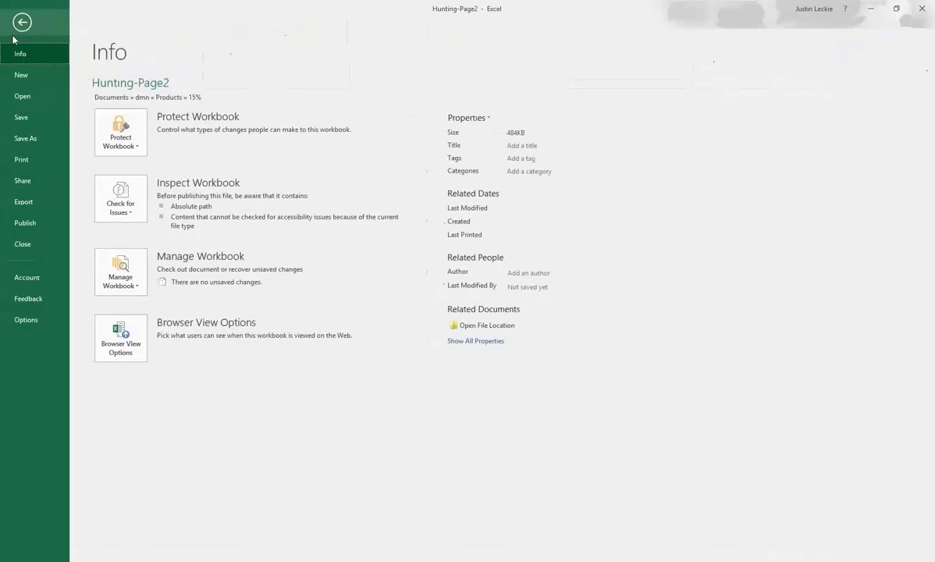
click(32, 118)
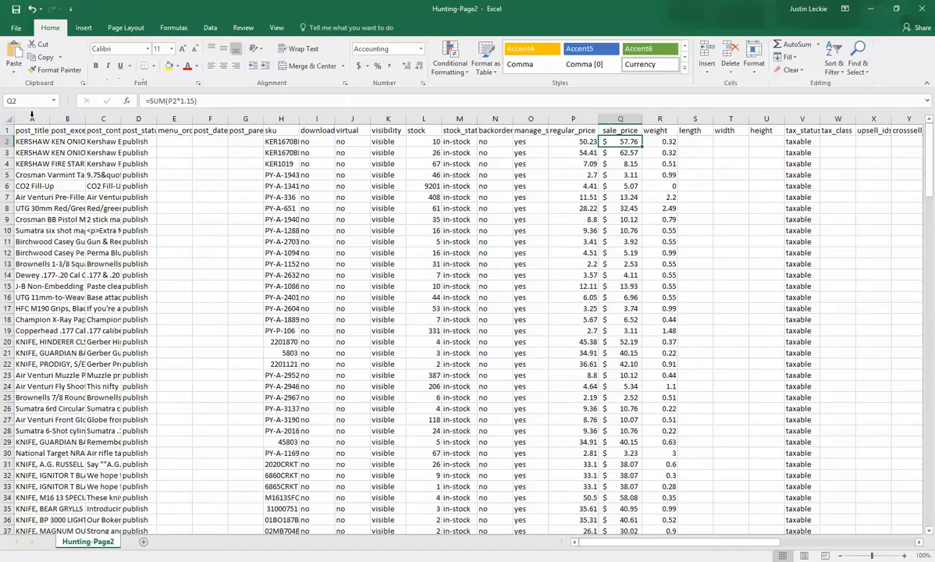
click(873, 10)
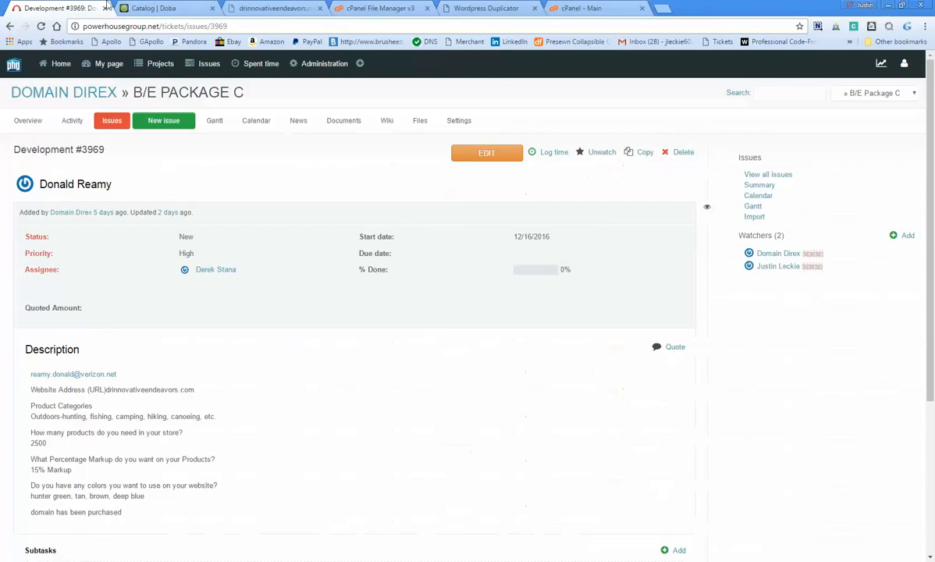
Review the development ticket's description for the number of products the client needs.
scroll(91, 385, down, 1)
scroll(82, 363, up, 1)
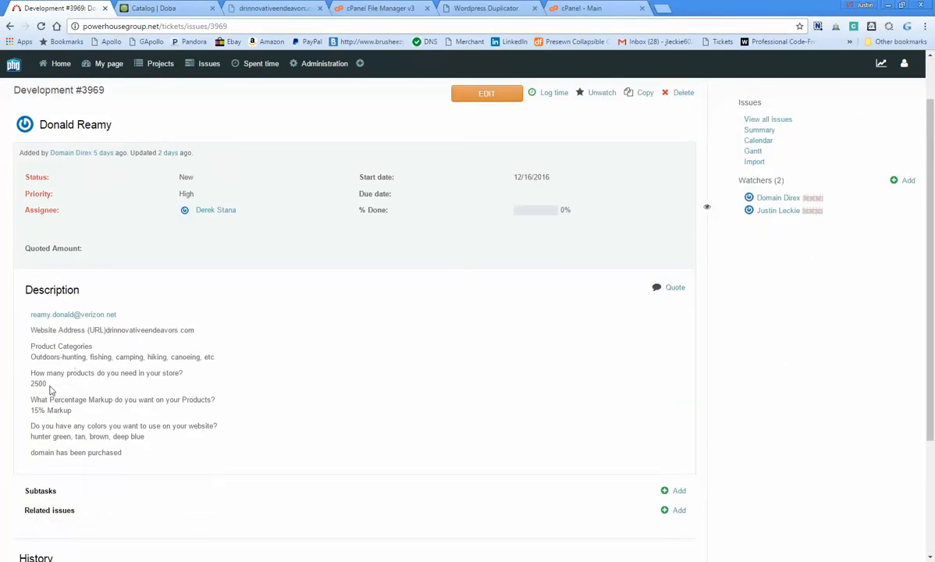
drag(48, 385, 21, 384)
click(77, 386)
Switch to the Doba catalog, go to the next page of Hunting results and select all products on it.
click(167, 7)
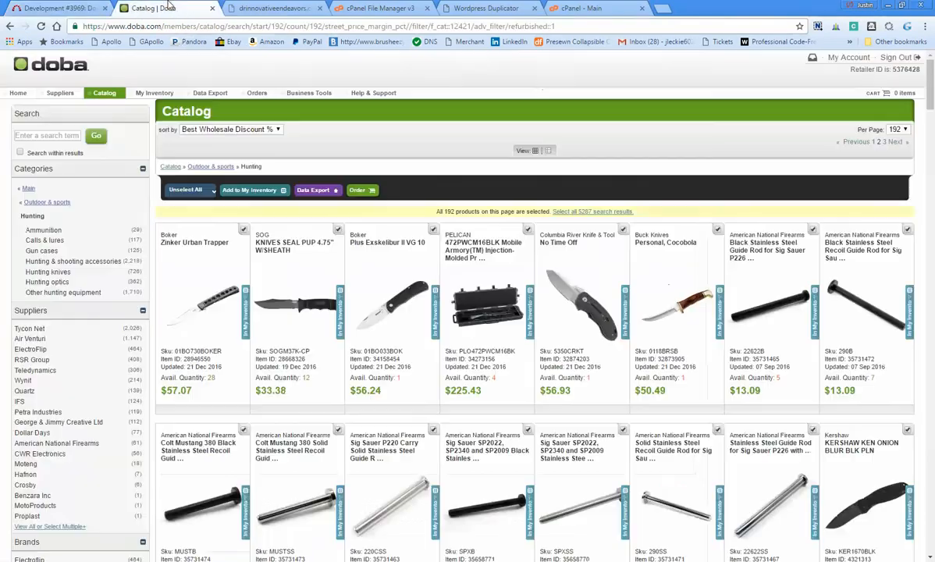
click(887, 144)
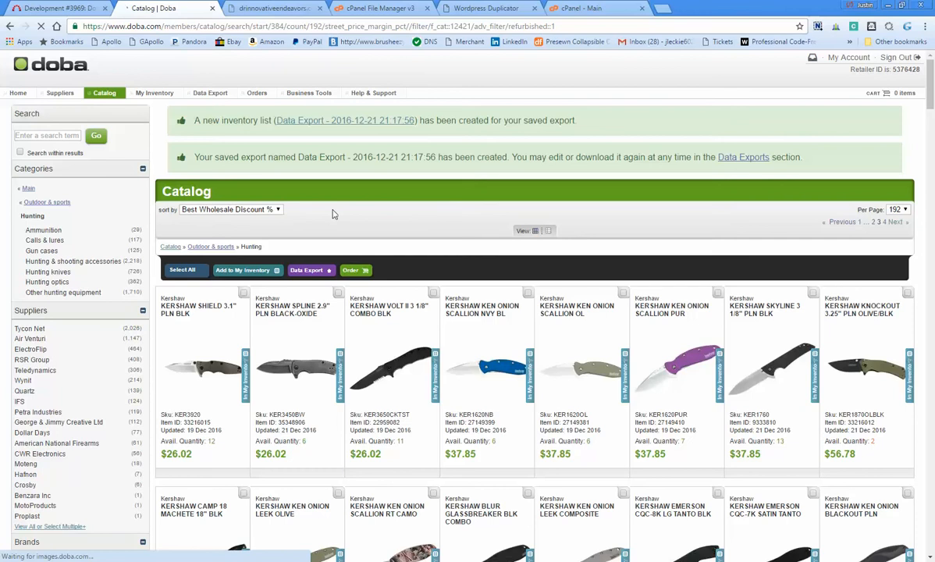
scroll(335, 210, down, 2)
scroll(334, 211, up, 2)
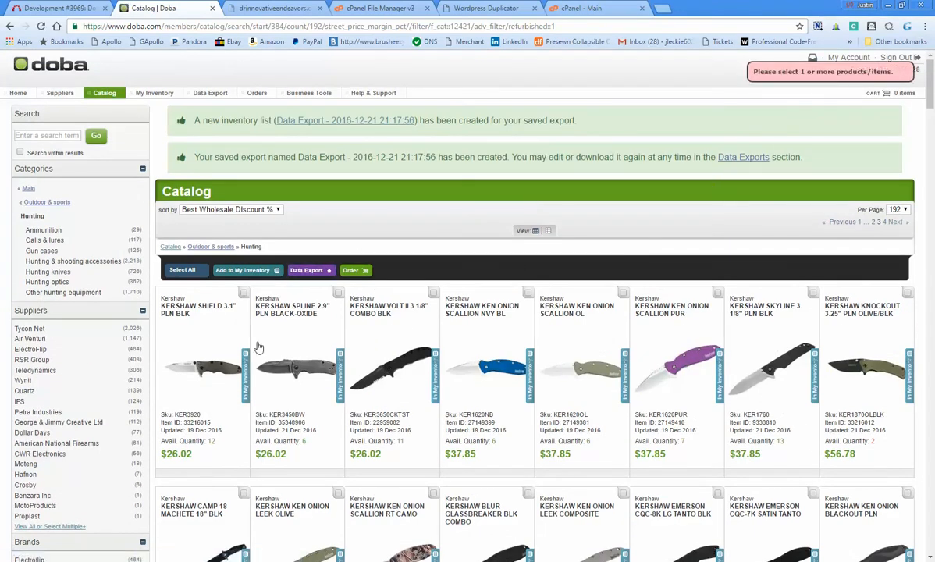
click(197, 275)
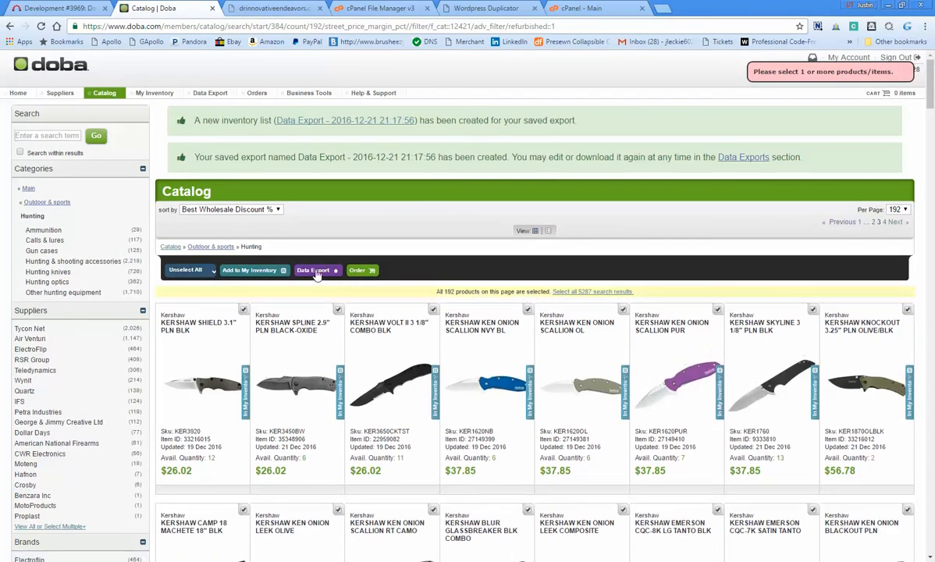
Export the selected products in WooCommerce format and save the downloaded file as Hunting-Page3.
click(317, 271)
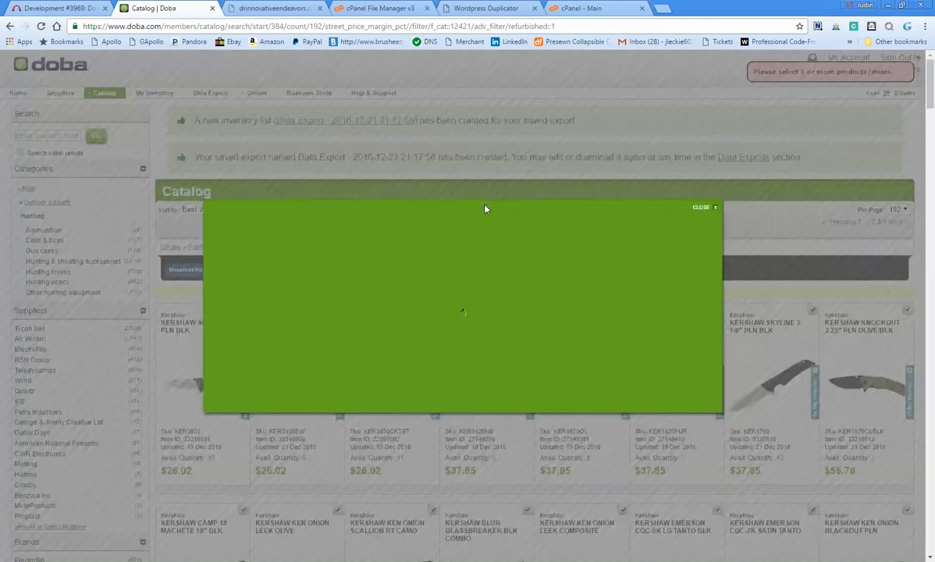
click(357, 288)
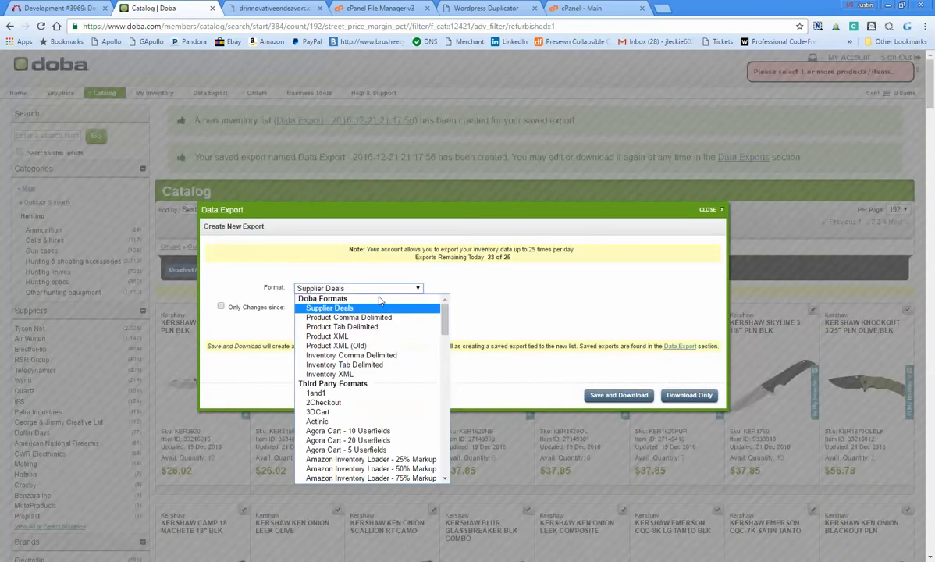
scroll(352, 390, down, 10)
click(331, 422)
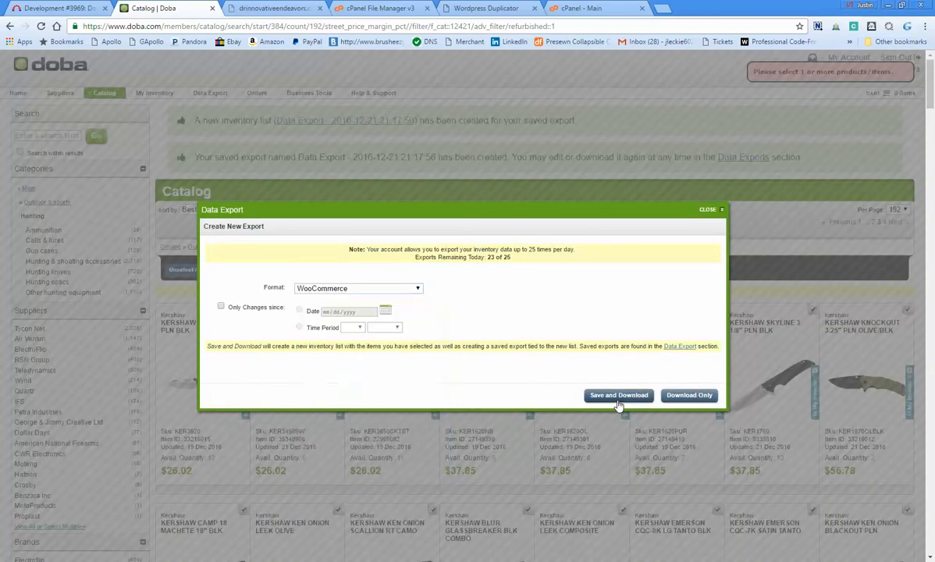
click(334, 196)
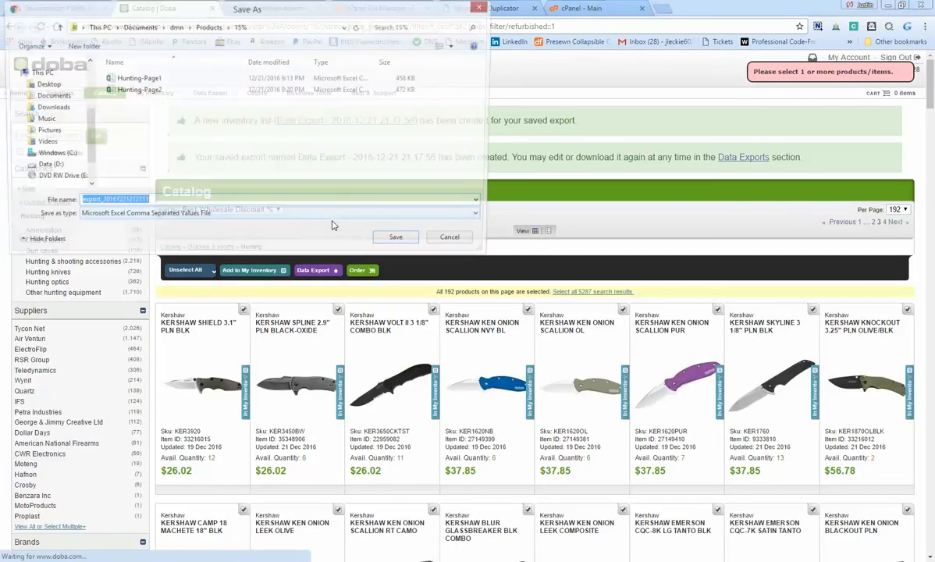
text(Hu)
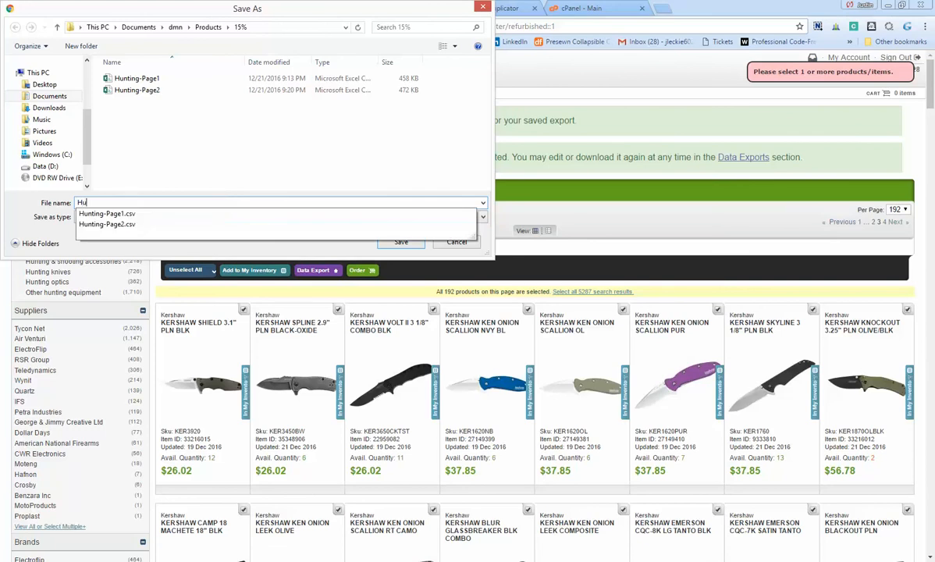
text(nting-Page3)
key(Return)
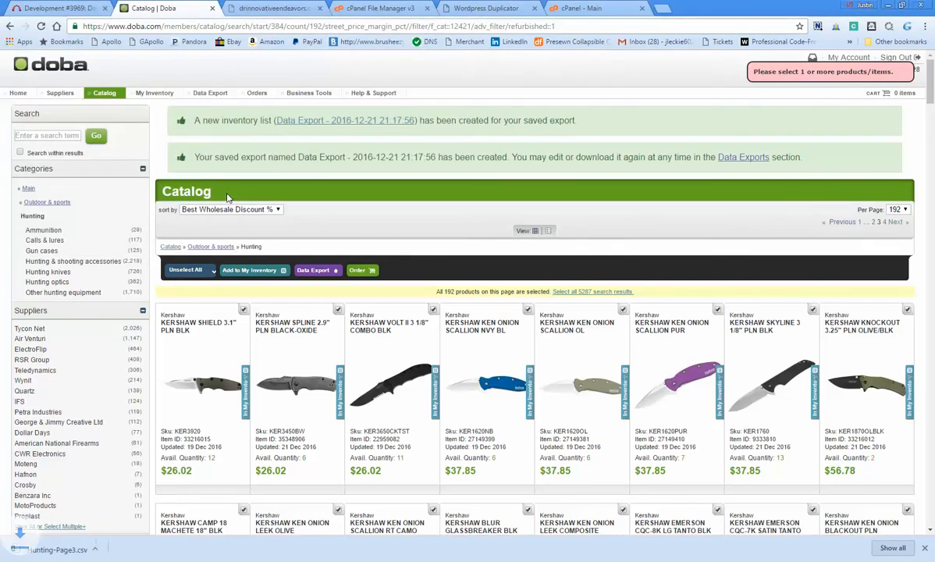
Open the downloaded Hunting-Page3 file in Excel and enter =SUM(P2*1.15) in Q2 as the first sale price.
click(78, 554)
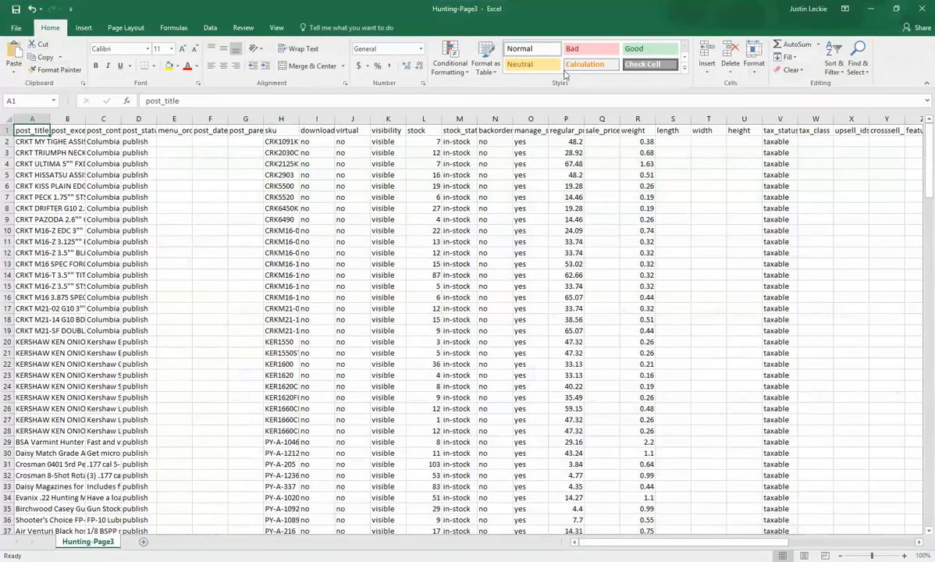
click(599, 142)
text(=)
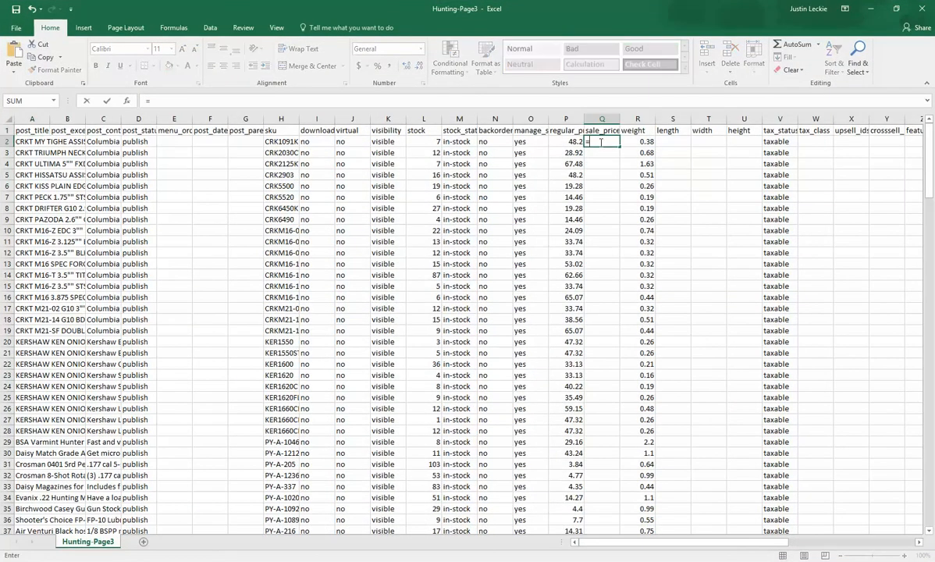
text(Sum()
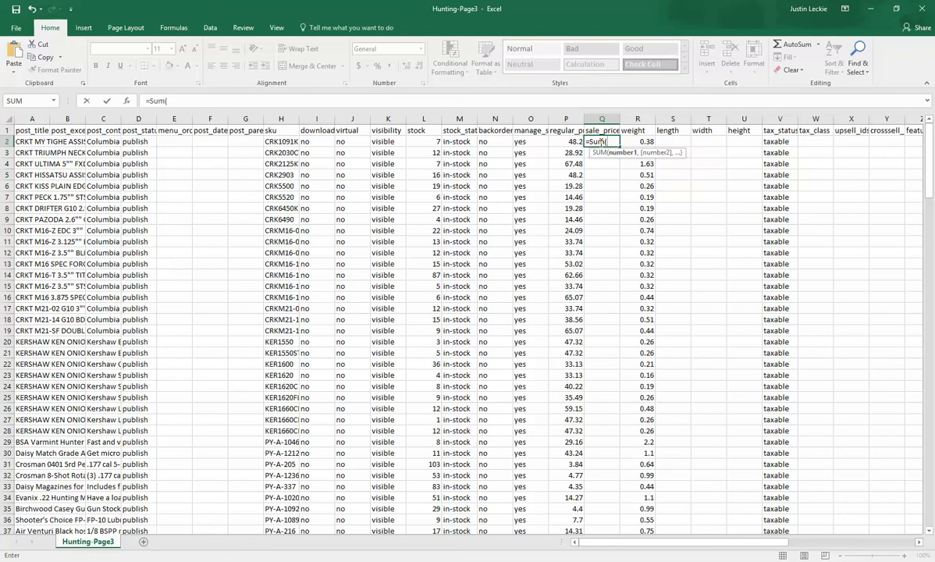
text(pP2*1.1)
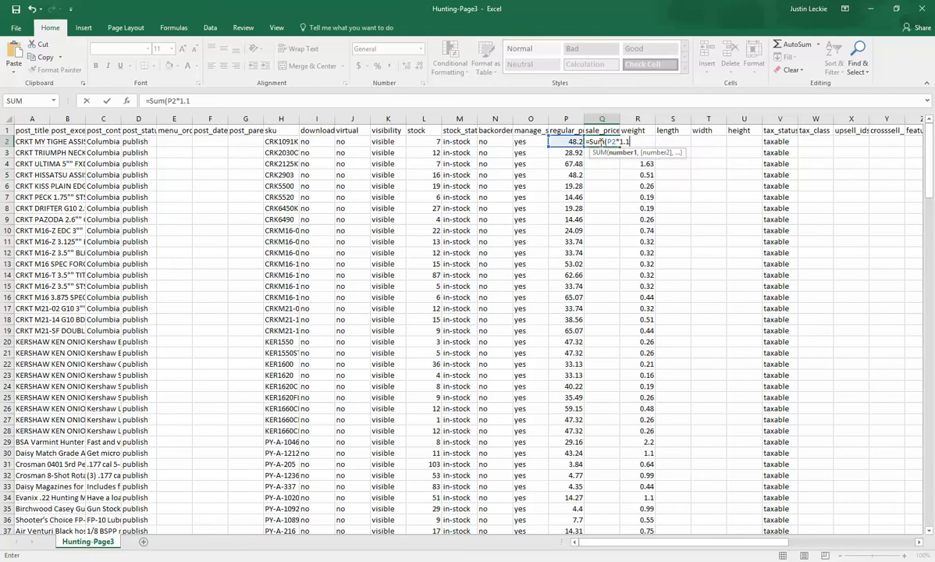
text(5))
key(Return)
Fill the Q2 markup formula down to the last product and format the whole sale_price column as dollar amounts in Accounting format.
click(609, 143)
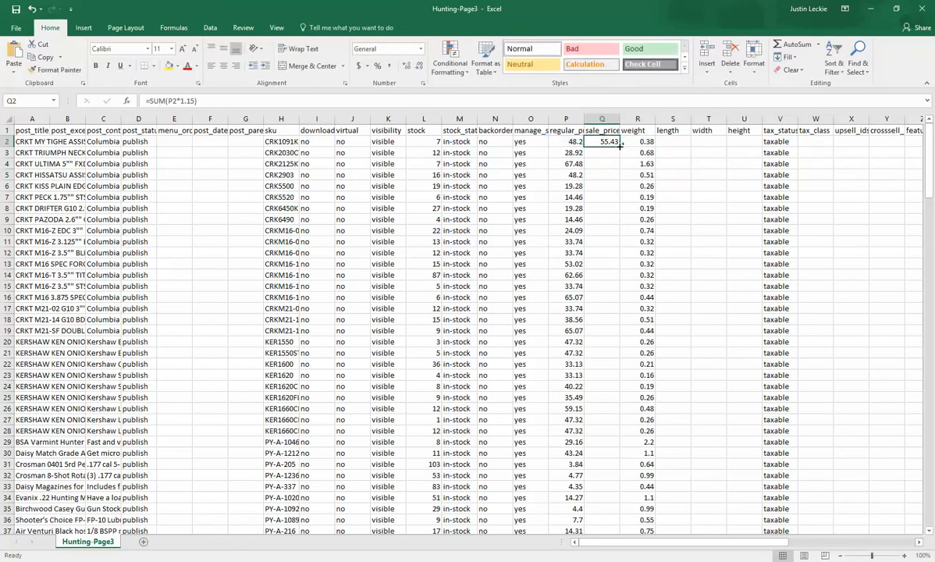
double_click(619, 145)
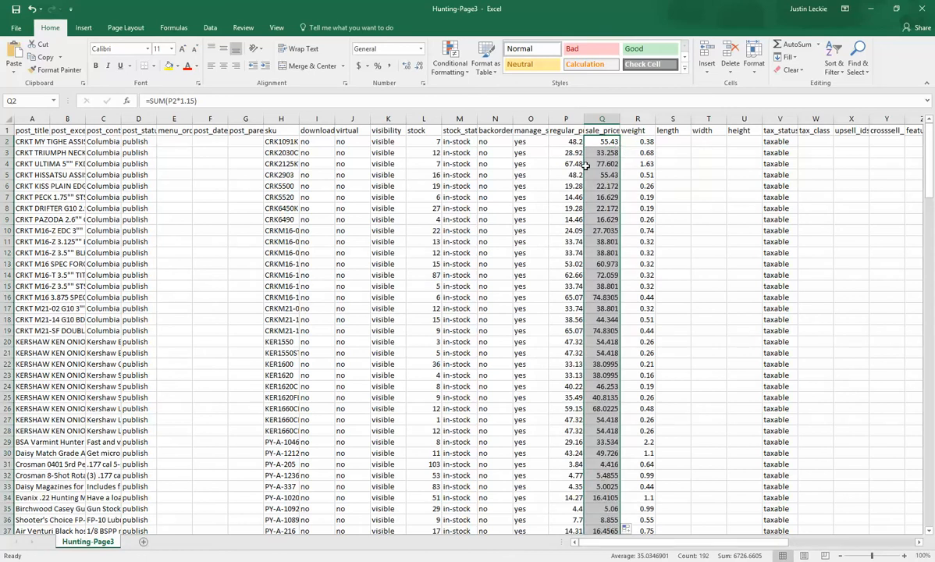
click(602, 117)
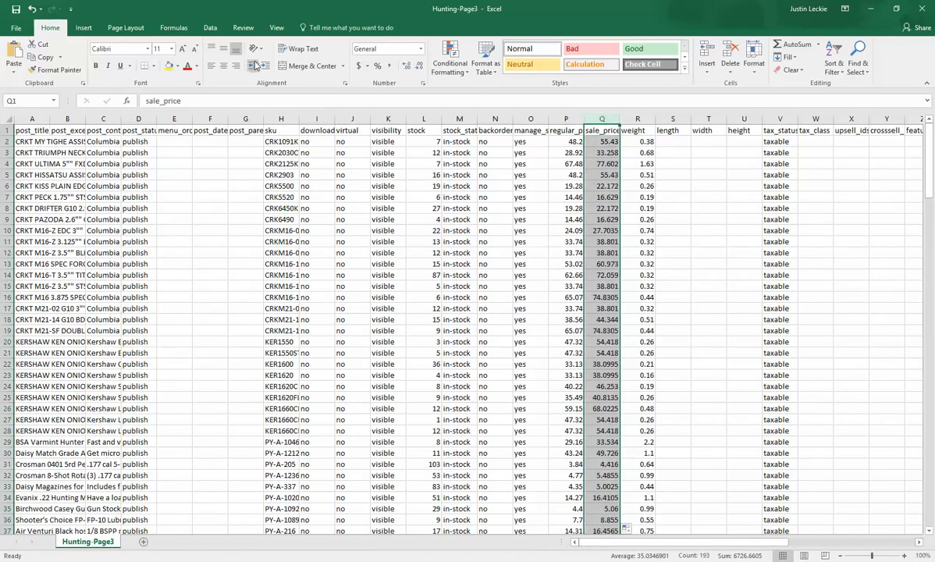
click(359, 66)
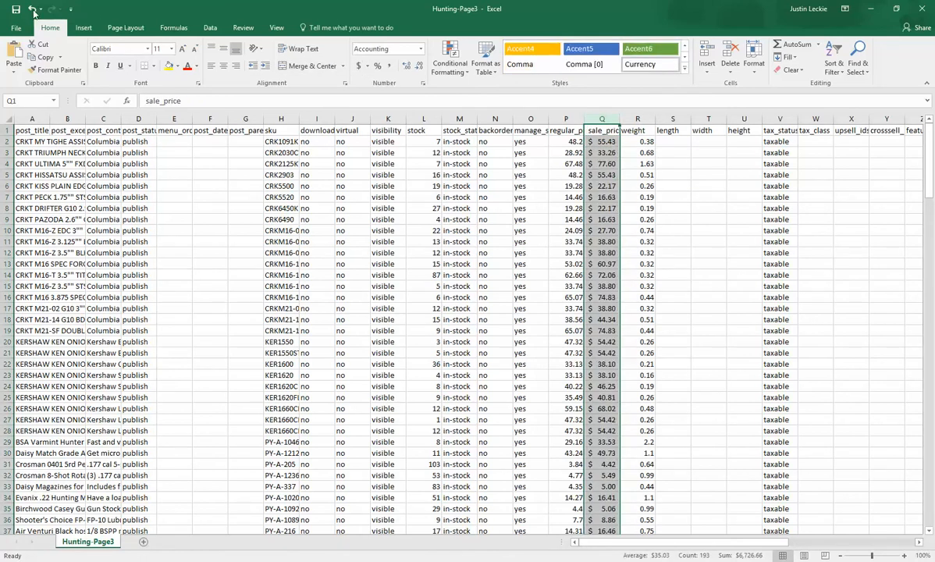
Save the Hunting-Page3 workbook and return to the Doba catalog in the browser.
click(16, 27)
click(22, 118)
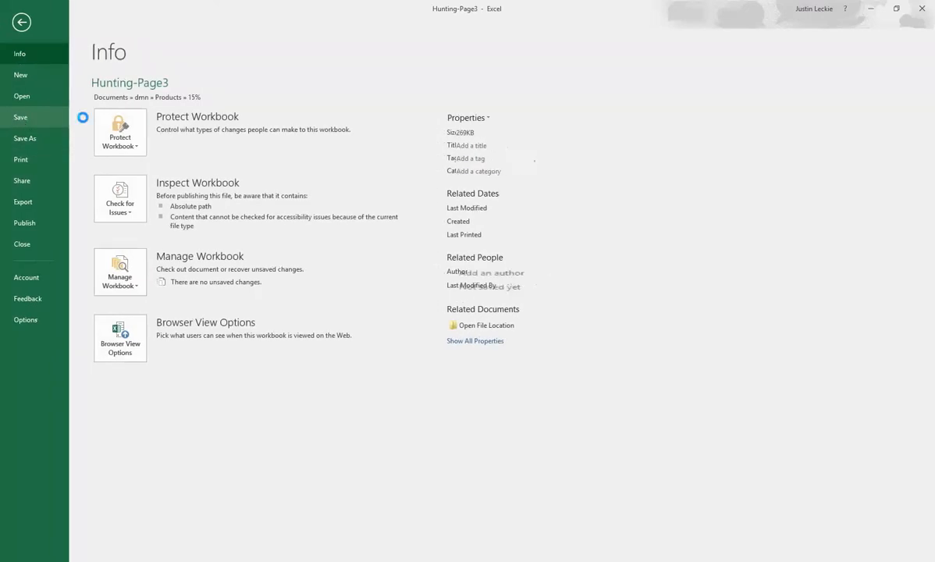
click(872, 8)
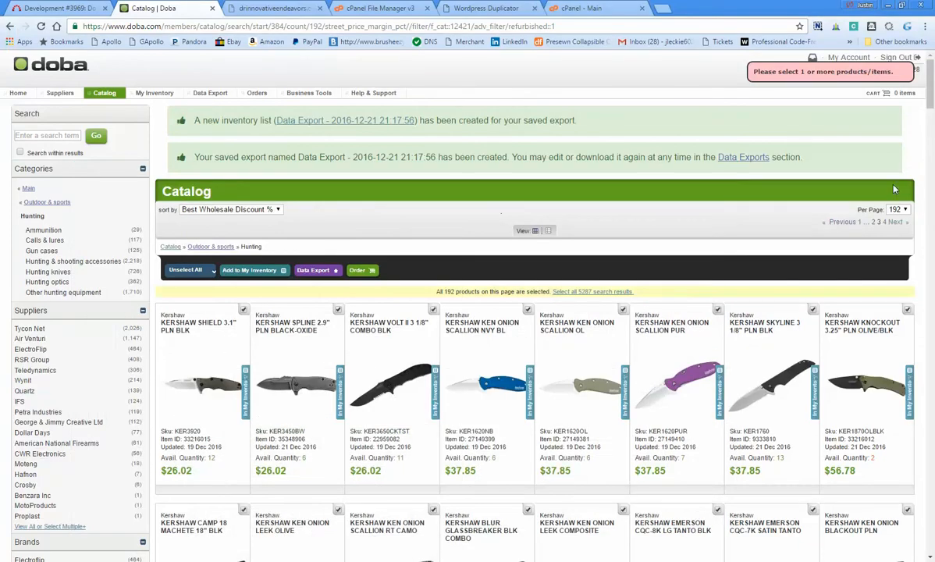
Set up a data export in WooCommerce format for all products on the next page of Hunting results.
click(895, 222)
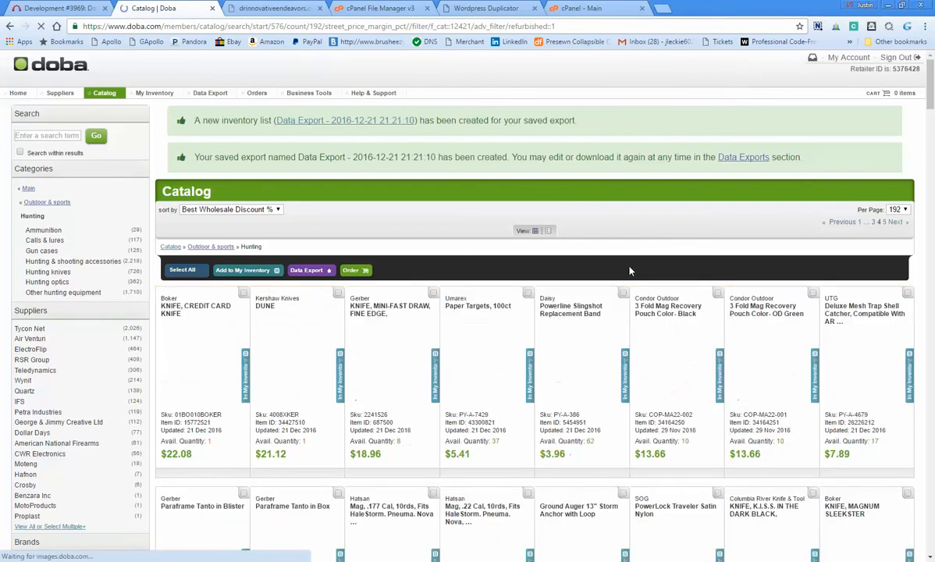
click(313, 270)
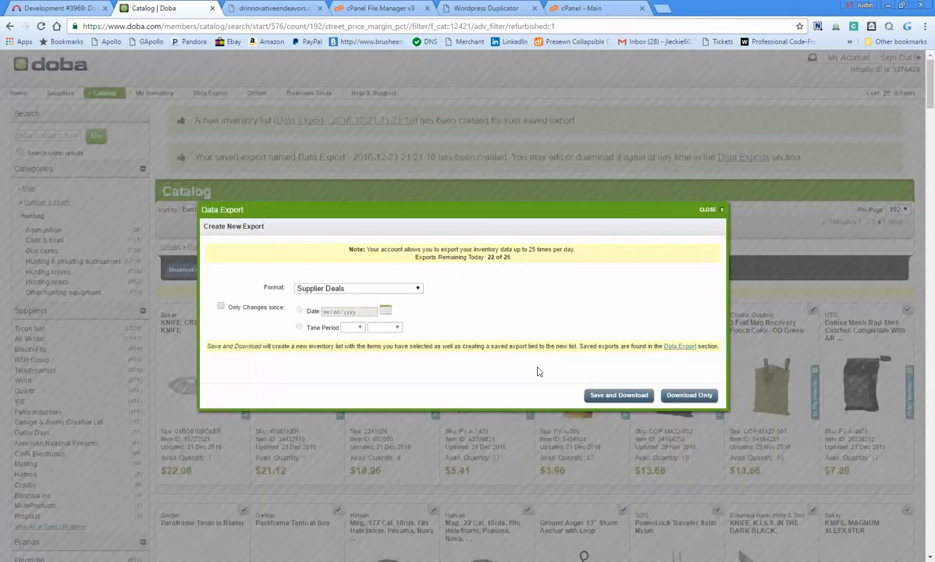
click(311, 288)
scroll(394, 373, down, 10)
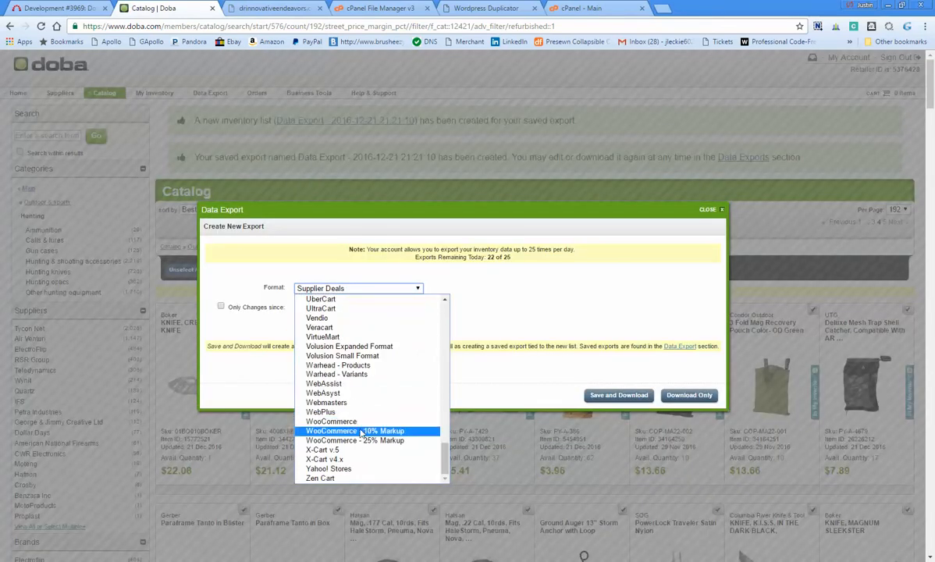
click(374, 422)
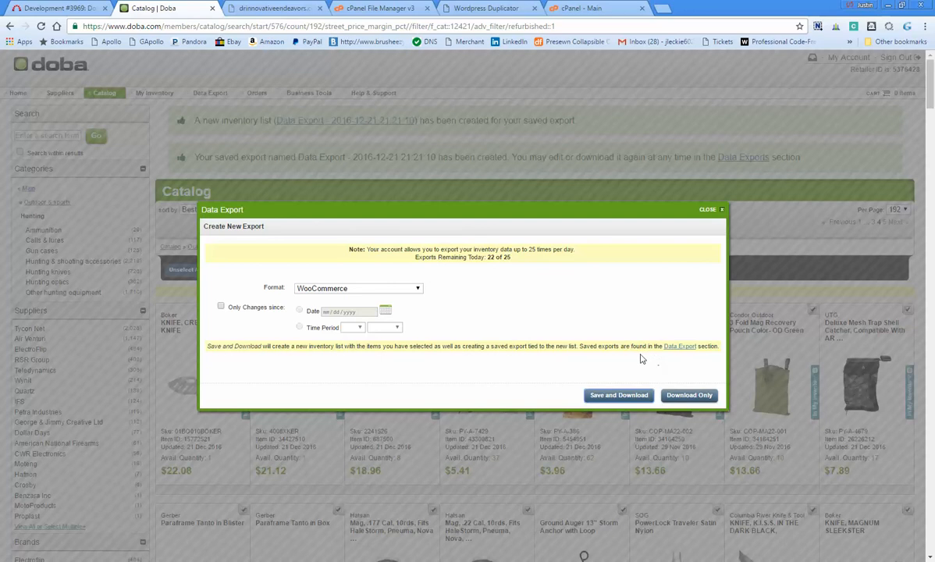